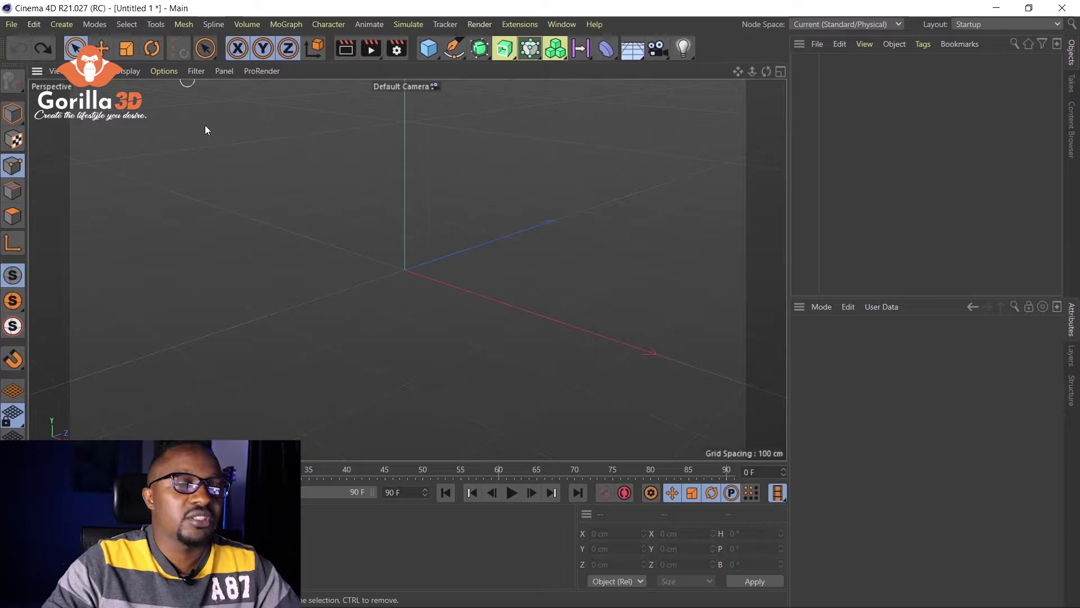
click(441, 261)
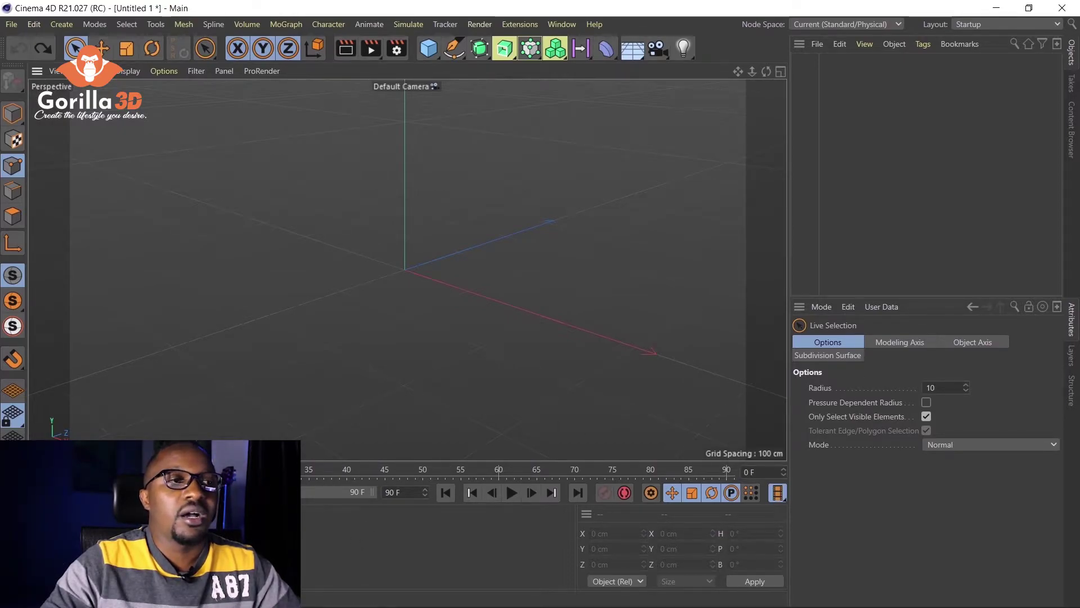
click(352, 571)
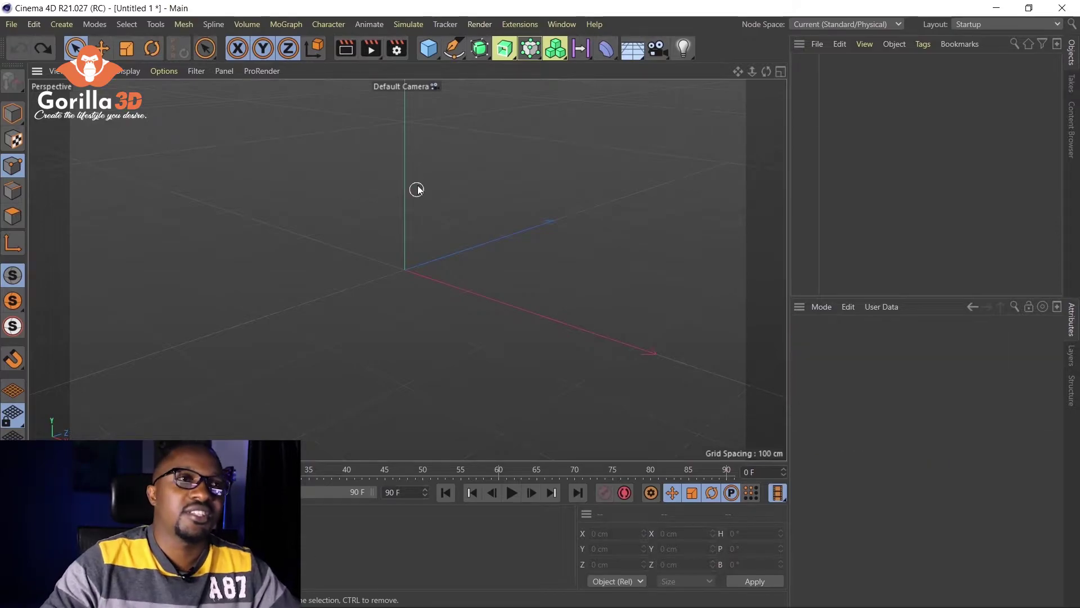
- Add a 200 cm cube and raise it along the Y axis to about 52 cm
click(429, 52)
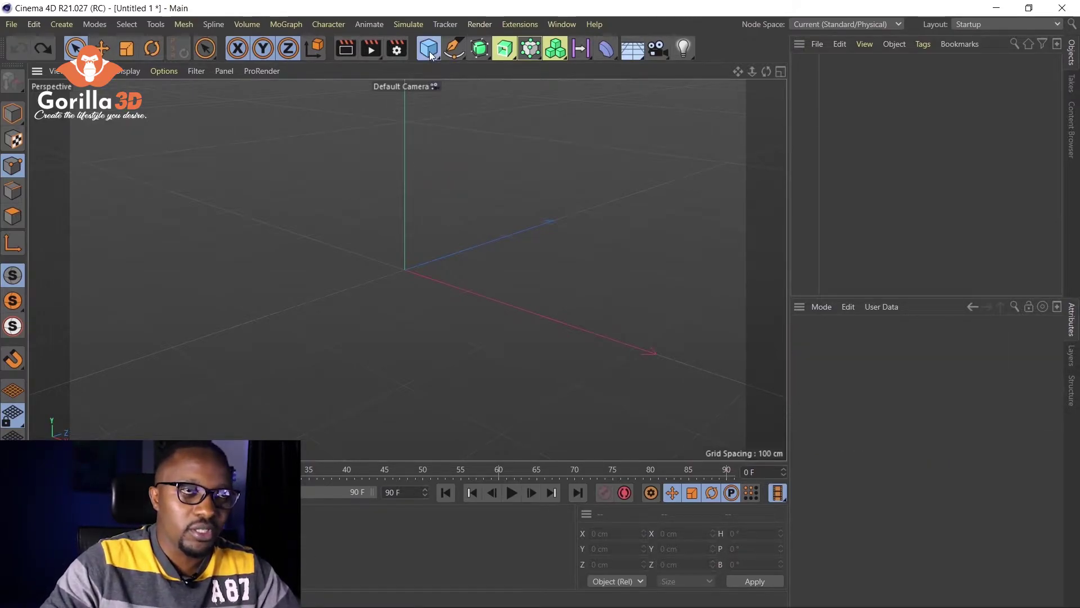
click(543, 71)
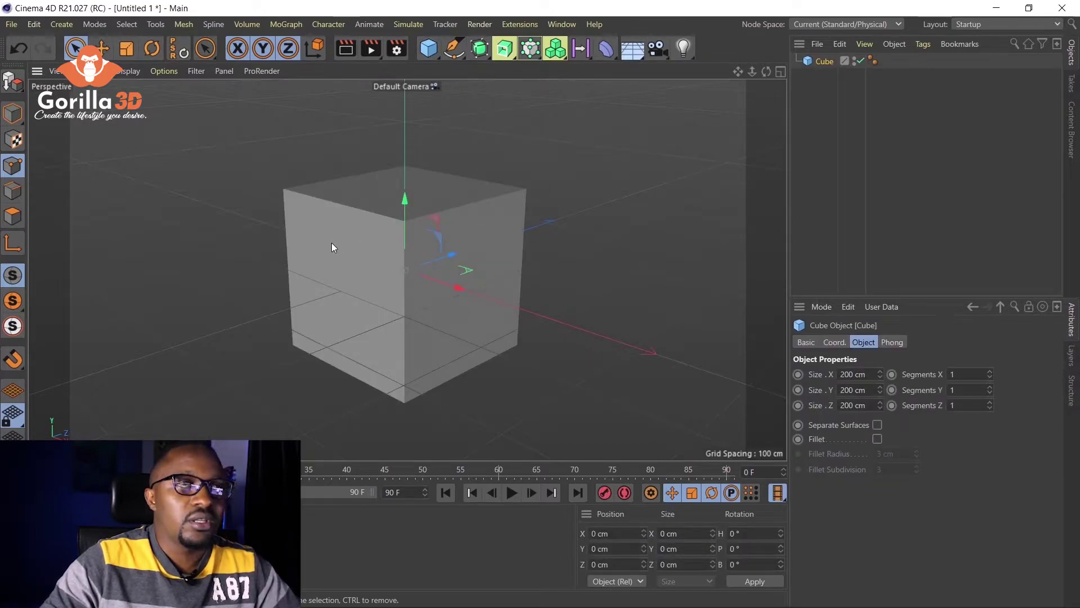
drag(406, 203, 405, 161)
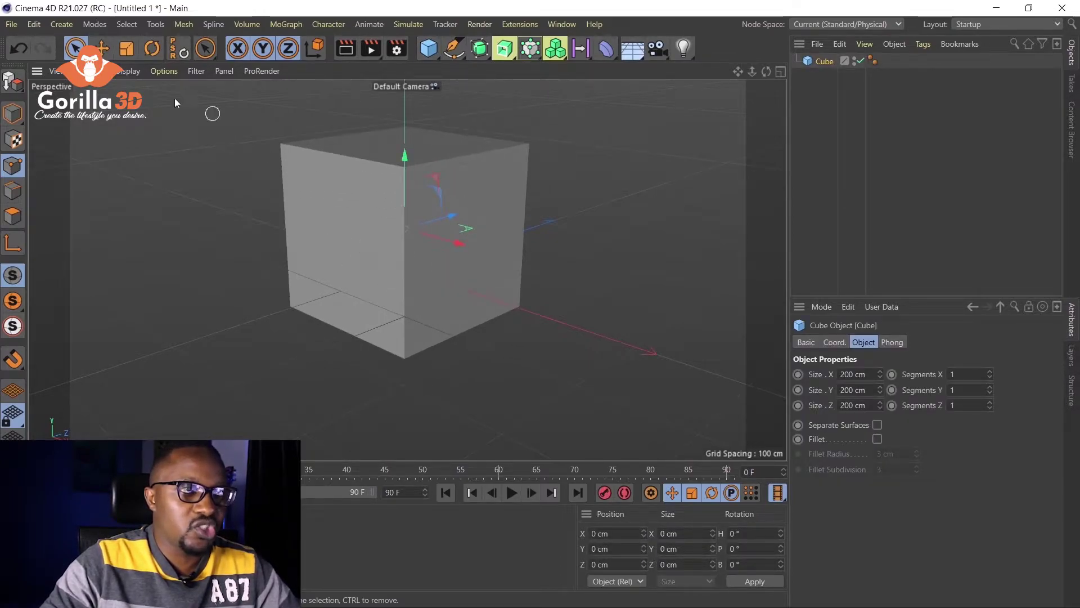
- Set the perspective view's display mode to Gouraud Shading (Lines)
click(134, 74)
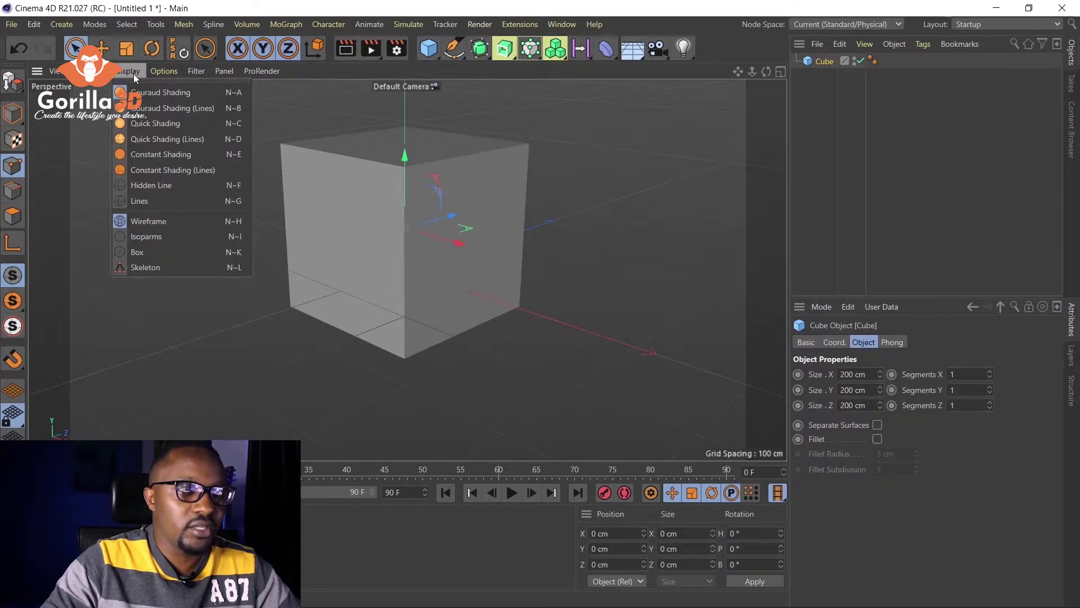
click(185, 106)
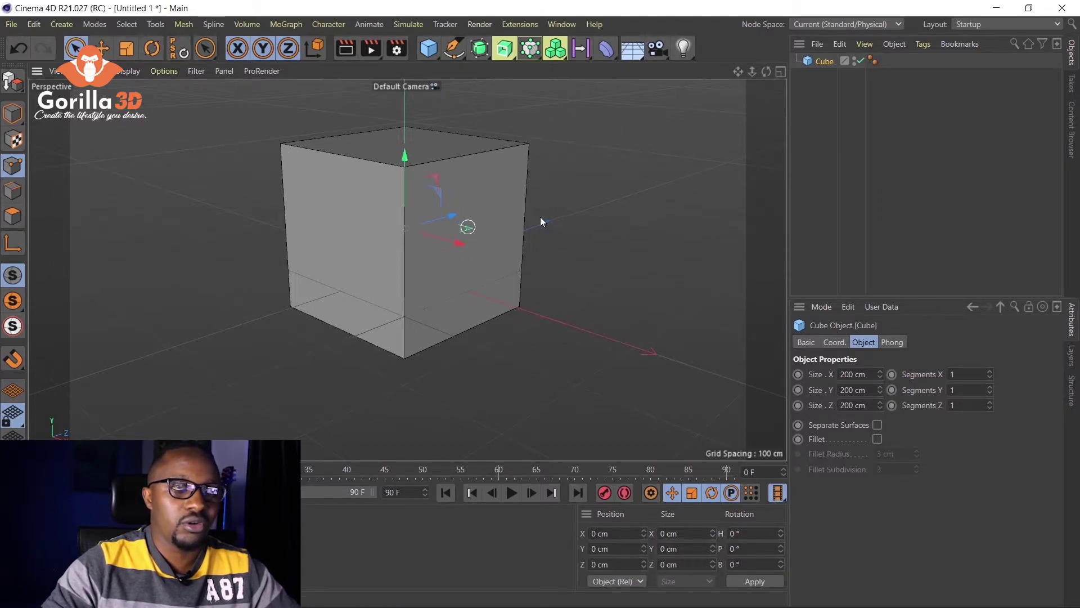
alt+drag(540, 221, 468, 227)
alt+drag(559, 222, 473, 215)
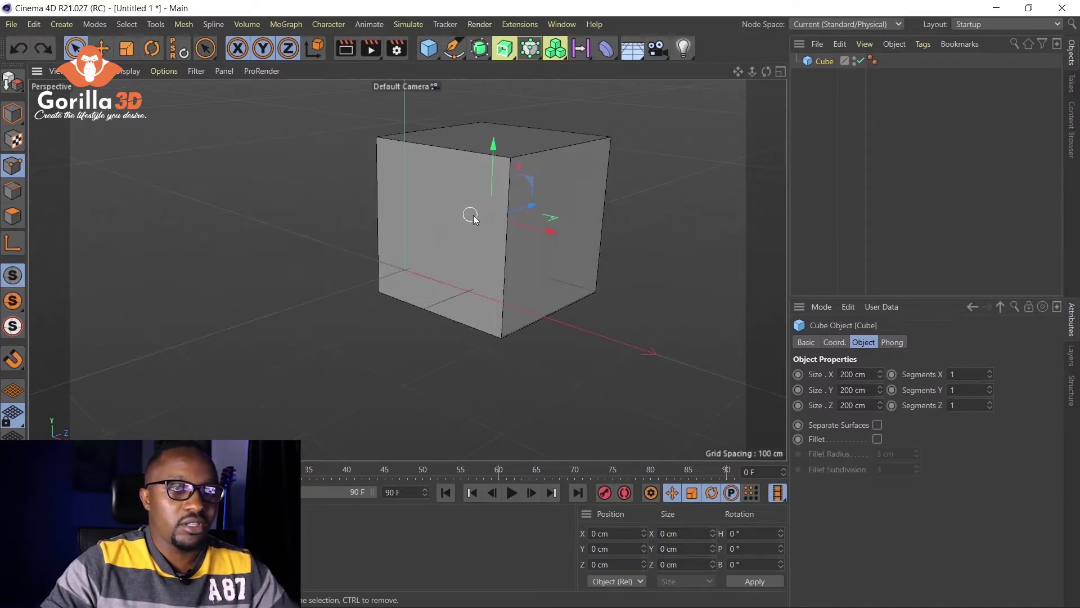
alt+drag(539, 207, 602, 195)
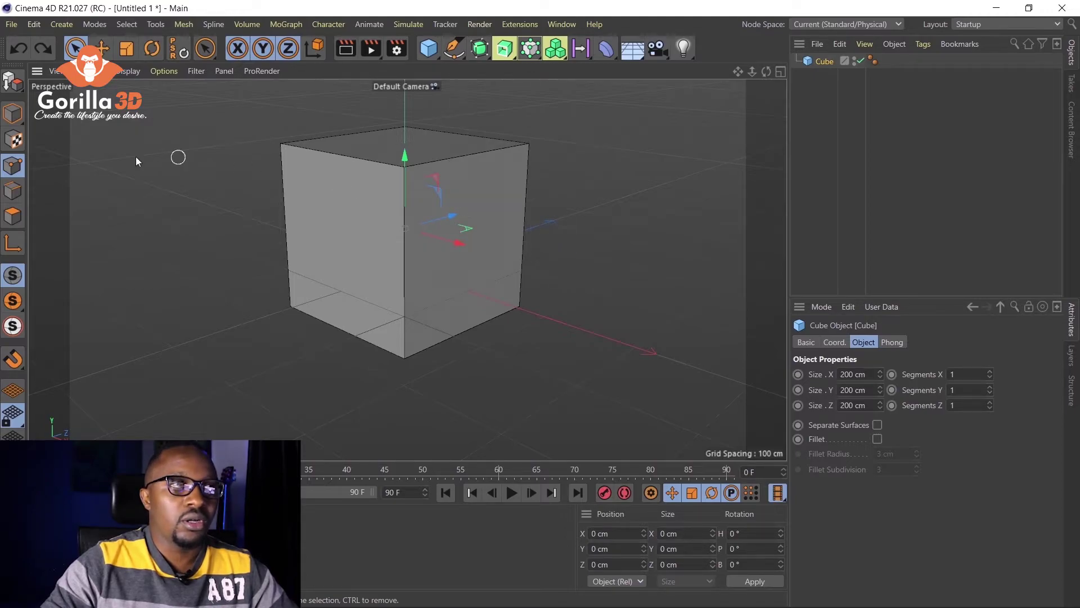
- Convert the cube into an editable polygon object and activate point mode
click(13, 80)
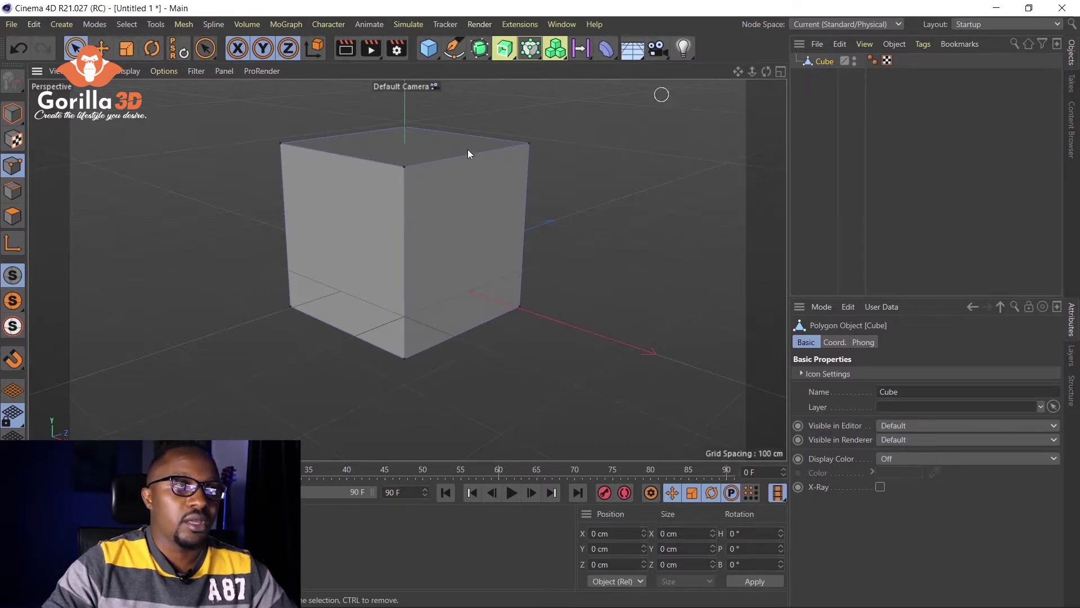
click(13, 190)
click(13, 165)
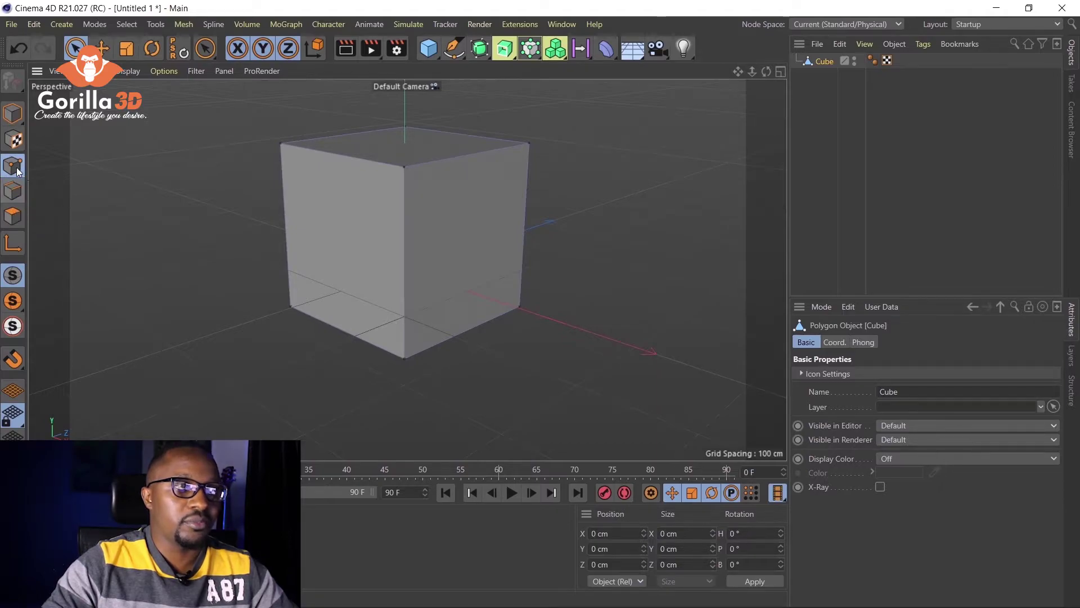
- Try pulling the cube's upper left and upper right corner points outward, and undo both moves
click(279, 147)
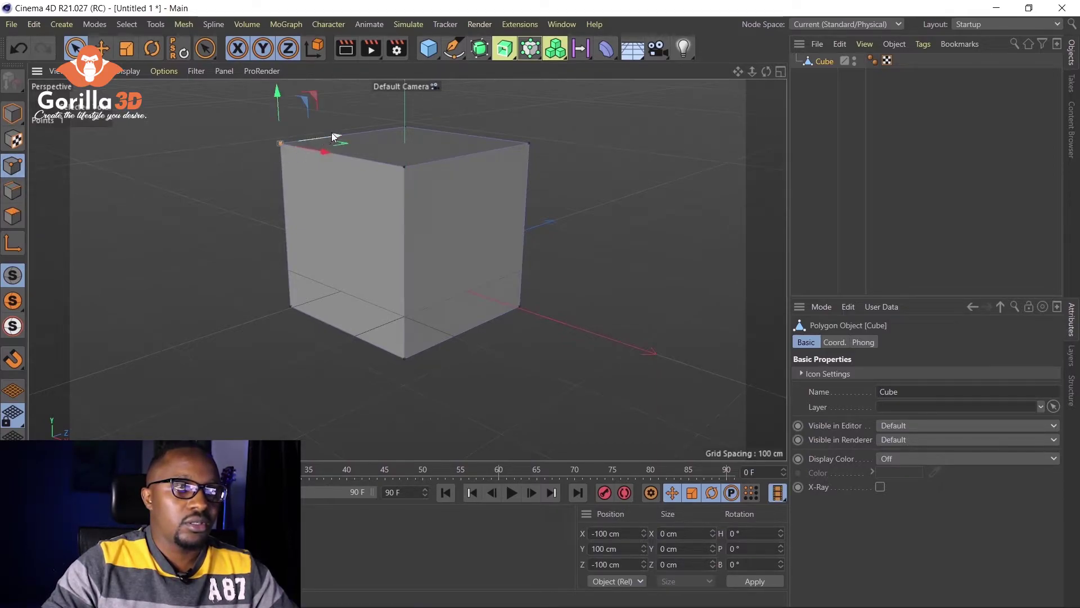
drag(316, 143, 222, 164)
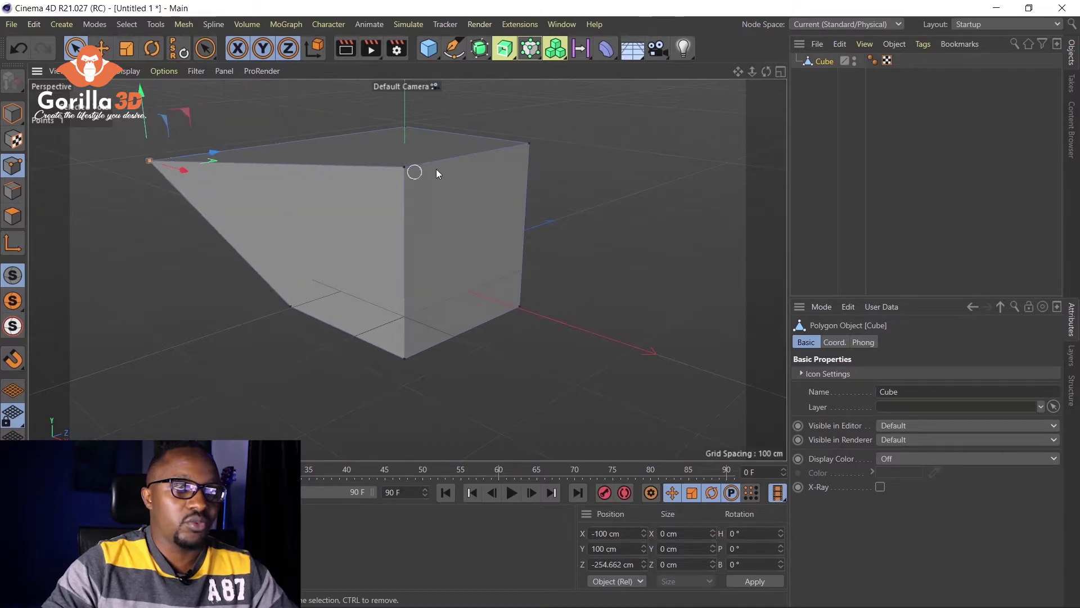
click(530, 144)
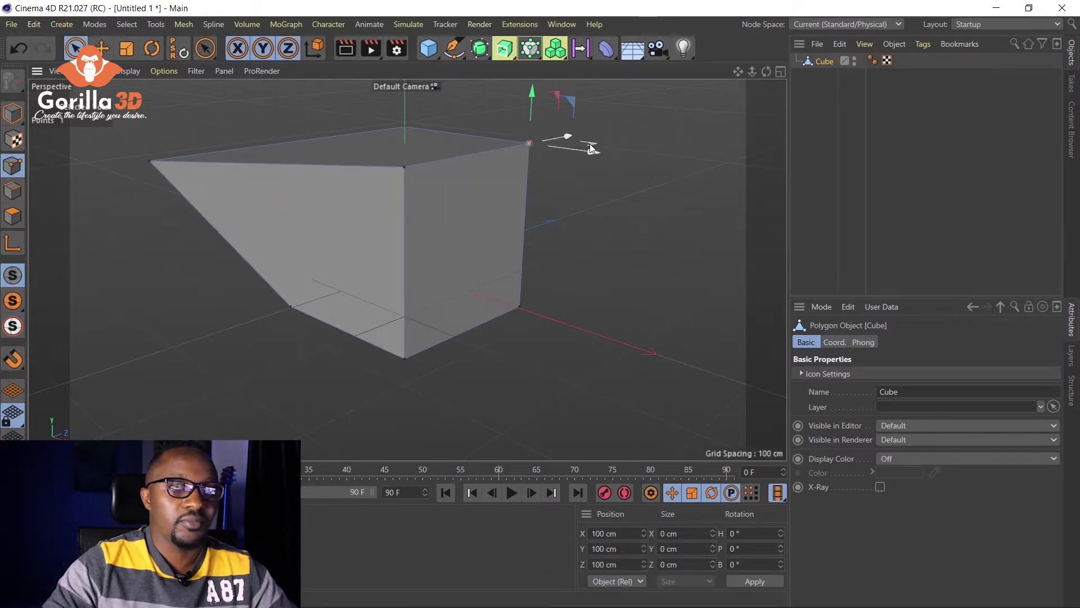
drag(633, 144, 693, 144)
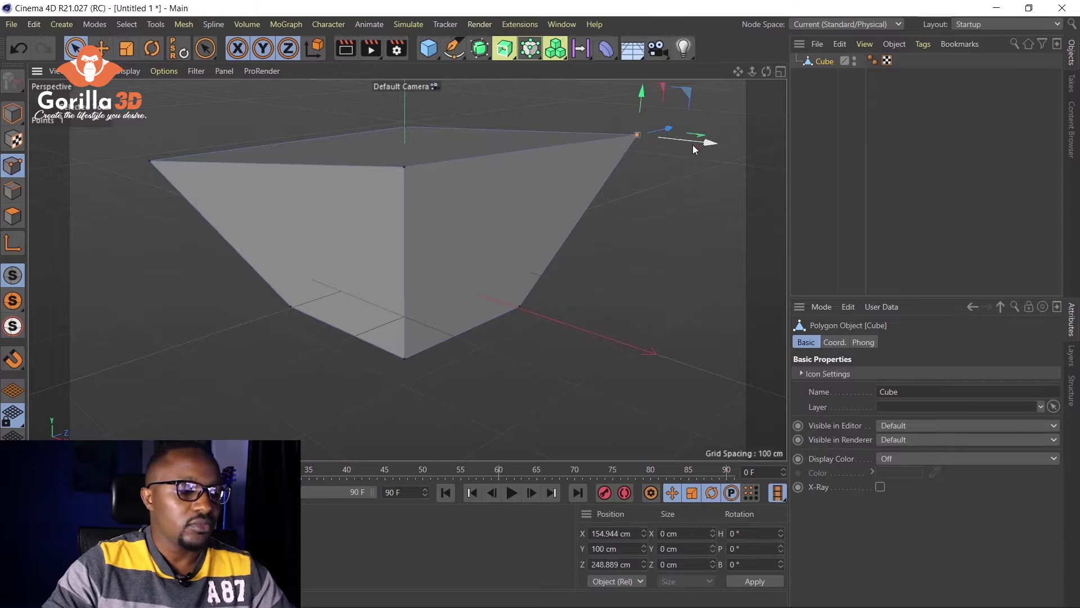
key(ctrl+z)
key(ctrl+z)
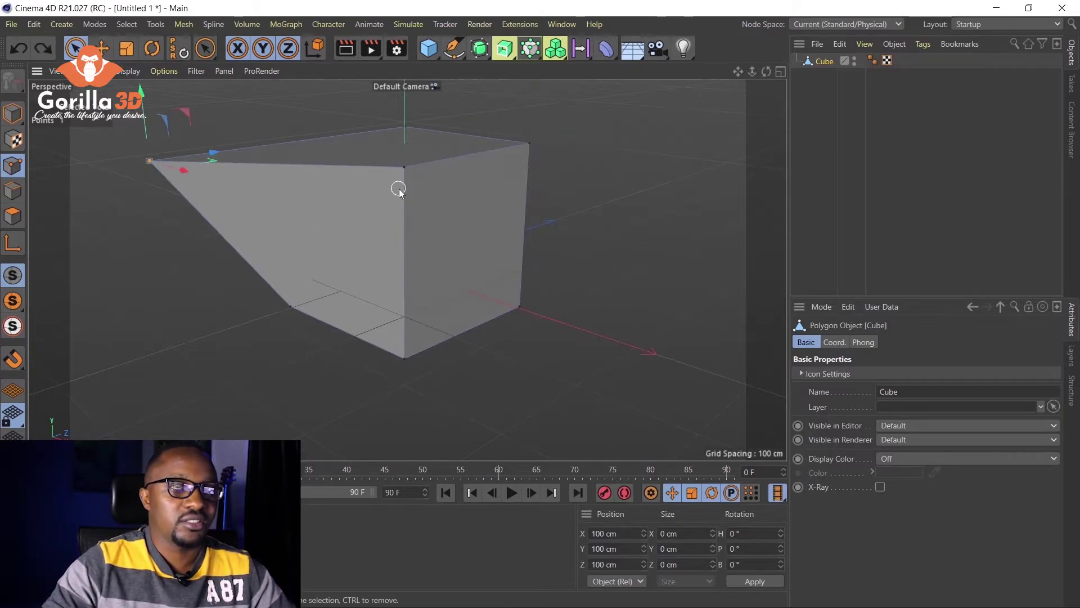
key(ctrl+z)
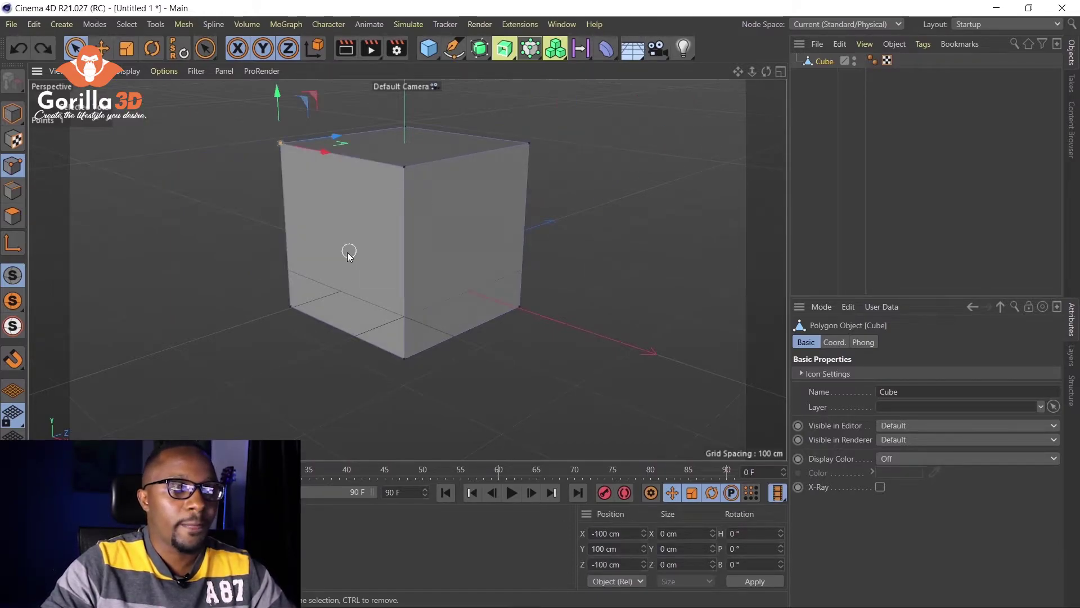
- In edge mode, try pulling the cube's left vertical edge outward, undo the move, and select the upper right edge
click(13, 190)
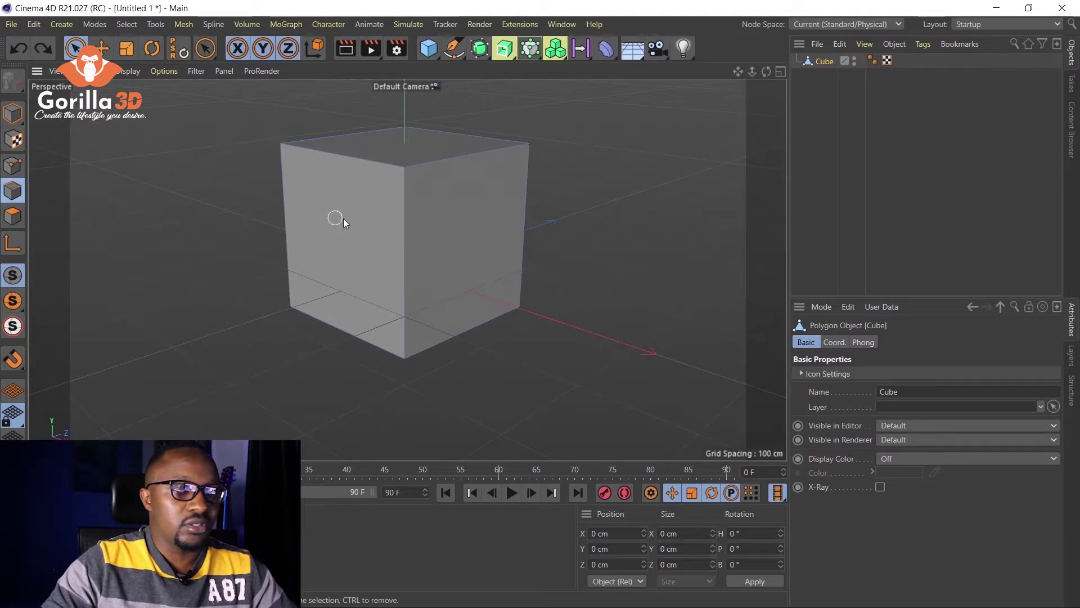
click(285, 228)
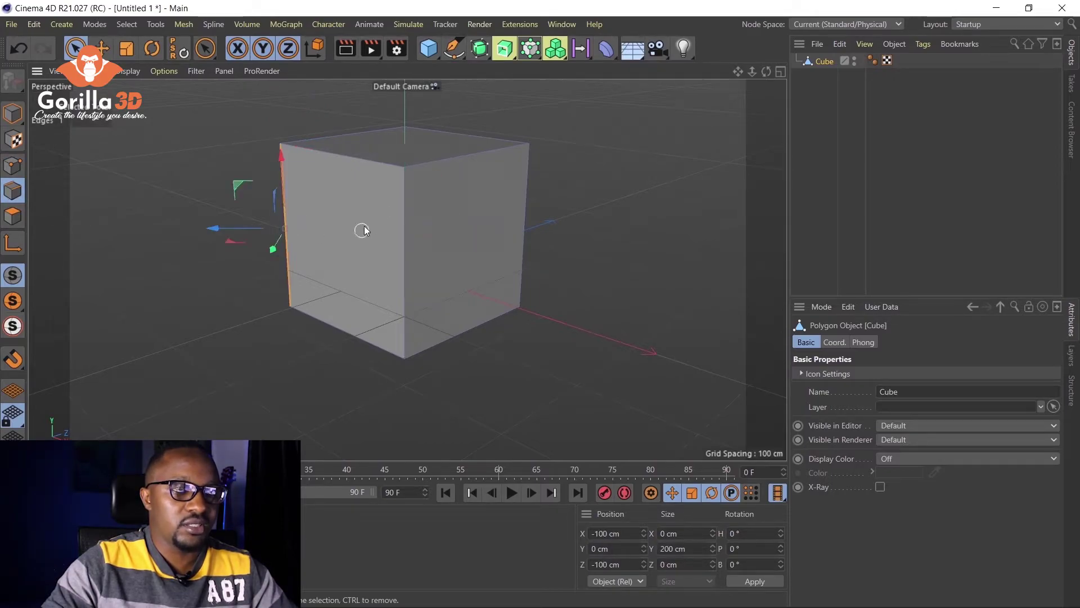
drag(210, 228, 111, 231)
key(ctrl+z)
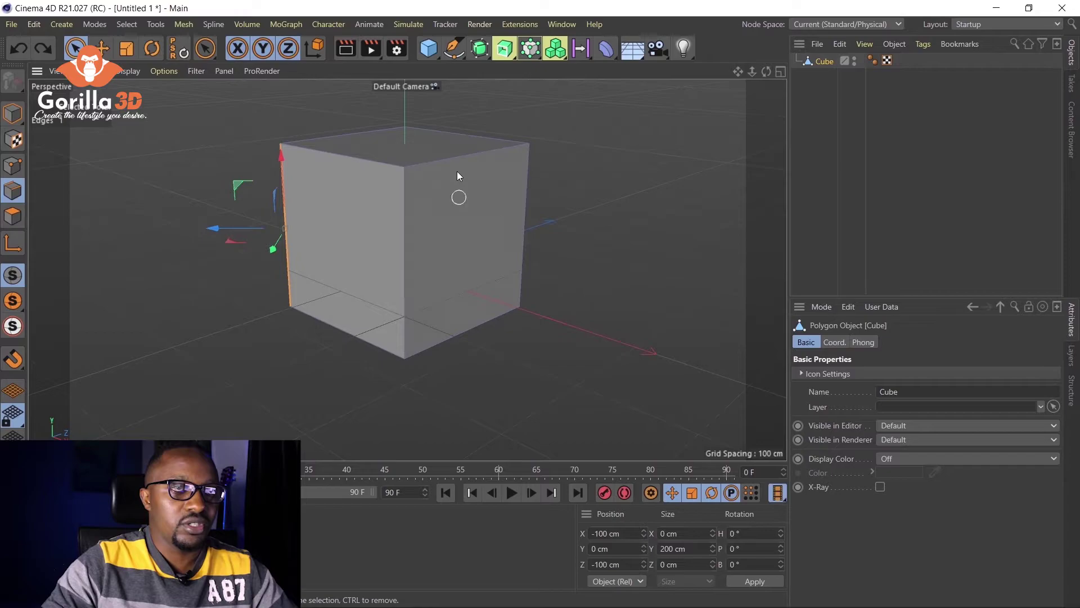
click(462, 157)
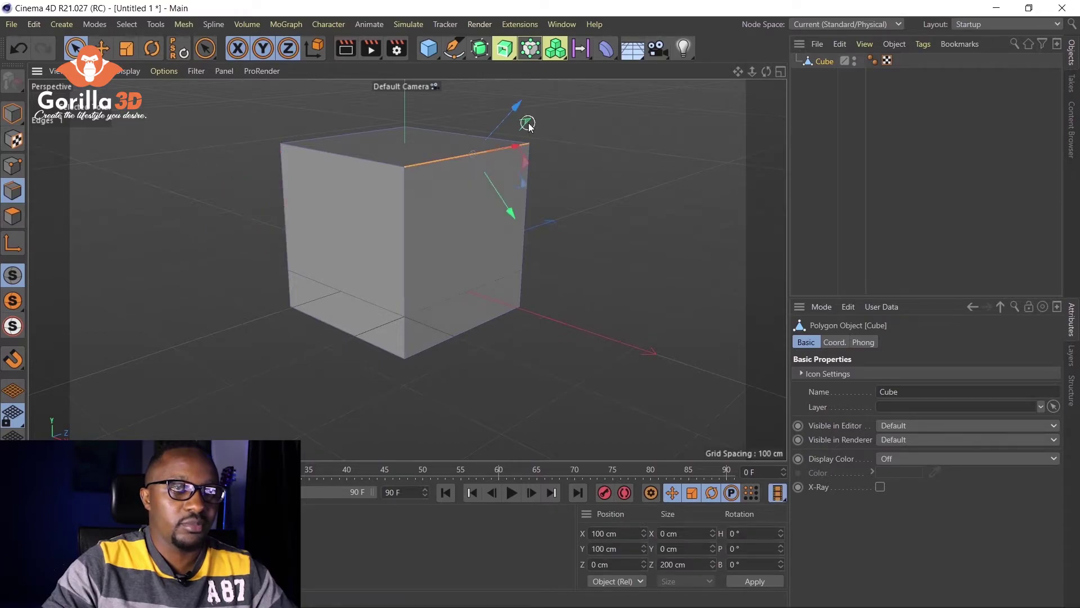
click(623, 97)
click(488, 157)
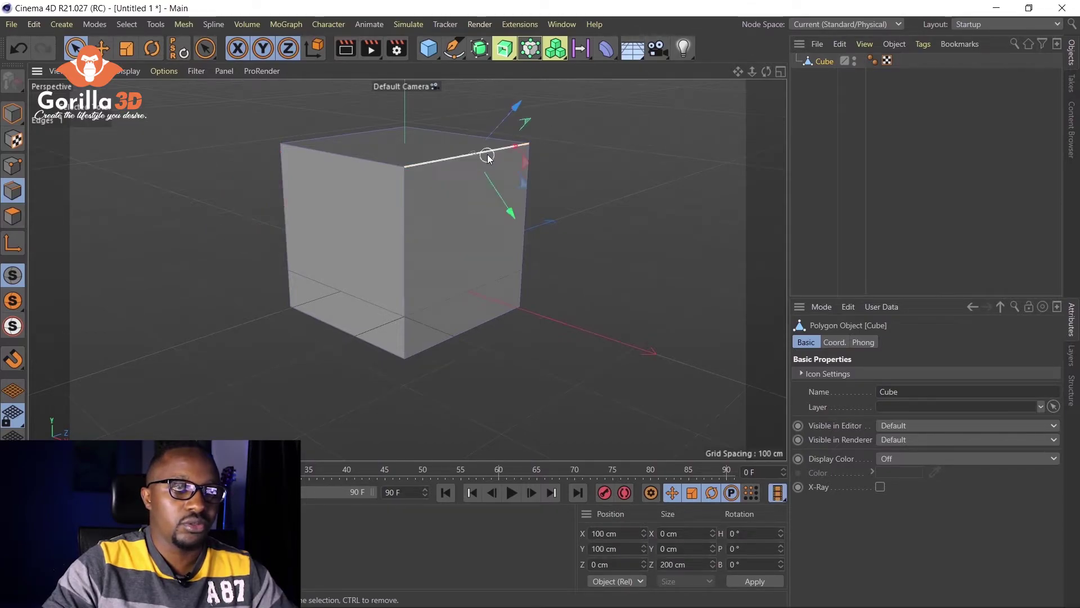
- In polygon mode, try pulling the cube's right face outward, undo the move, and clear the face selection
click(12, 216)
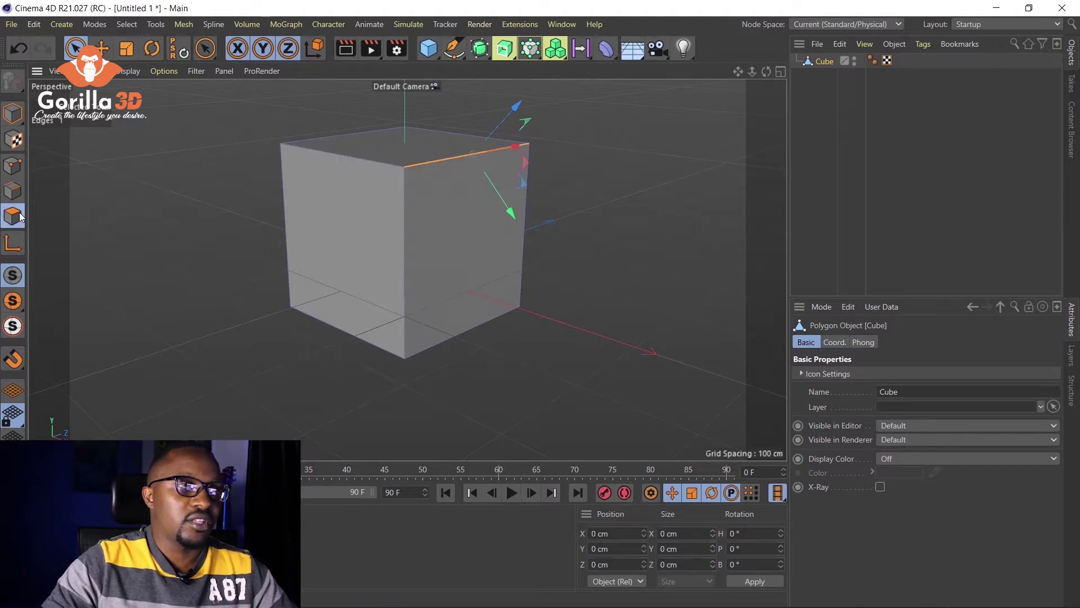
click(485, 270)
key(e)
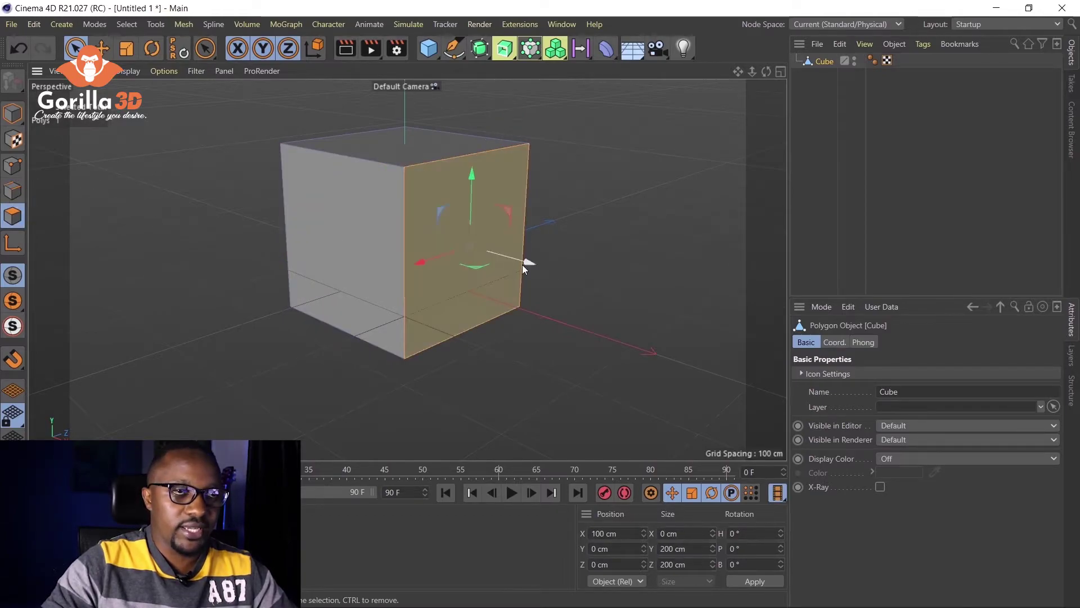
drag(522, 264, 598, 272)
key(ctrl+z)
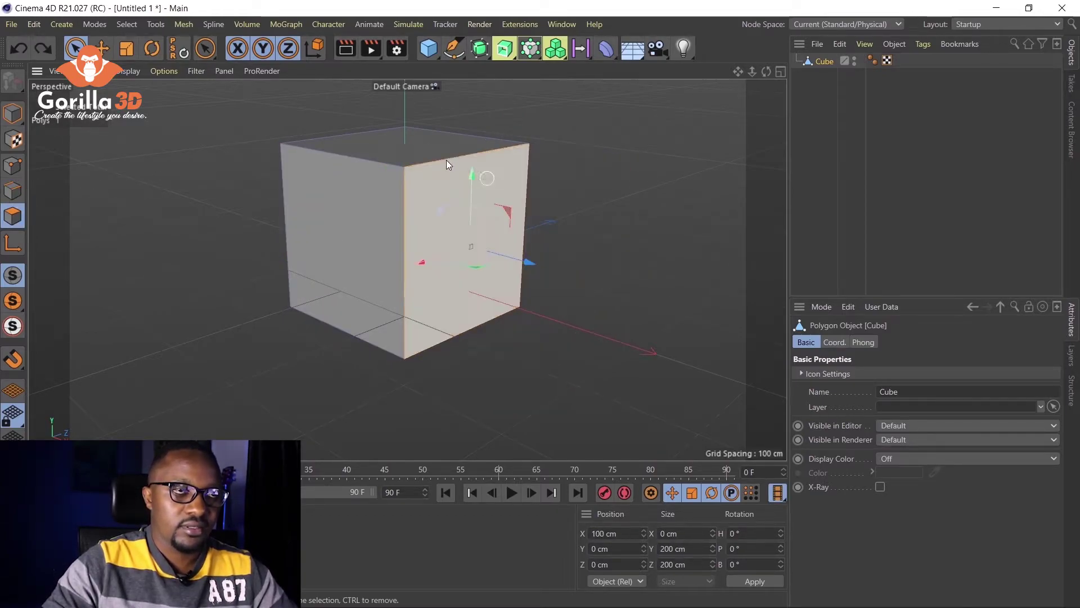
click(432, 147)
click(224, 178)
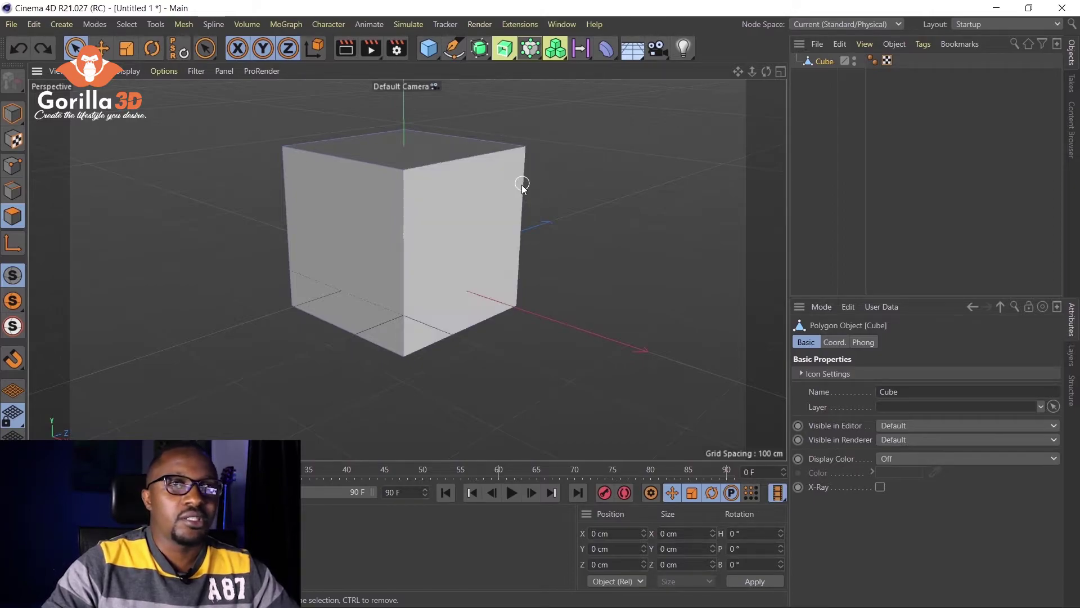
- In model mode, scale the cube into a column about 31 × 131 × 32 cm and raise it to about 110 cm in Y
click(810, 79)
click(813, 67)
click(14, 115)
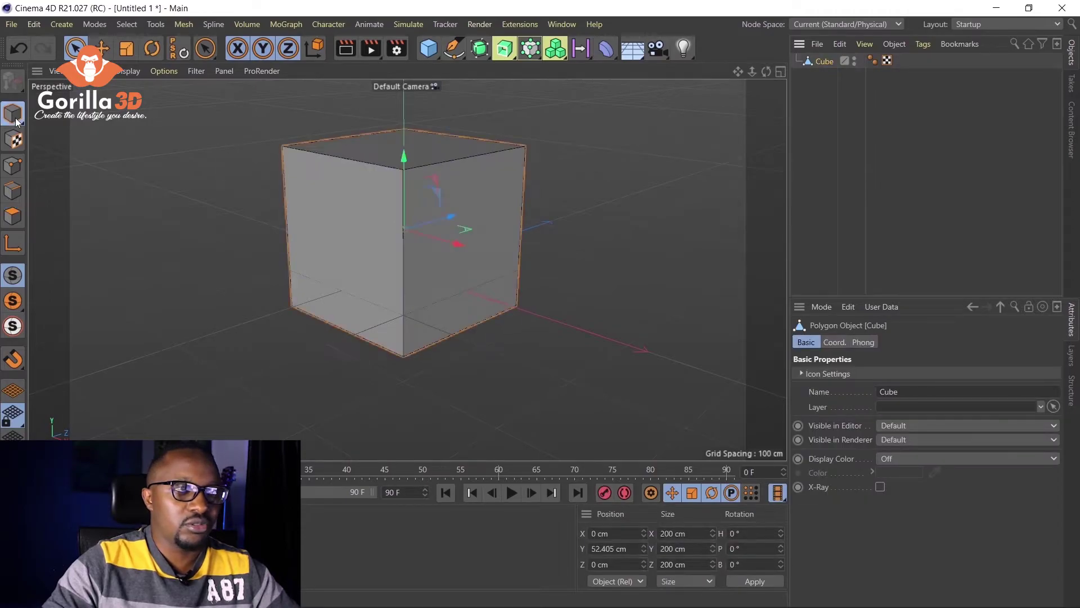
click(102, 49)
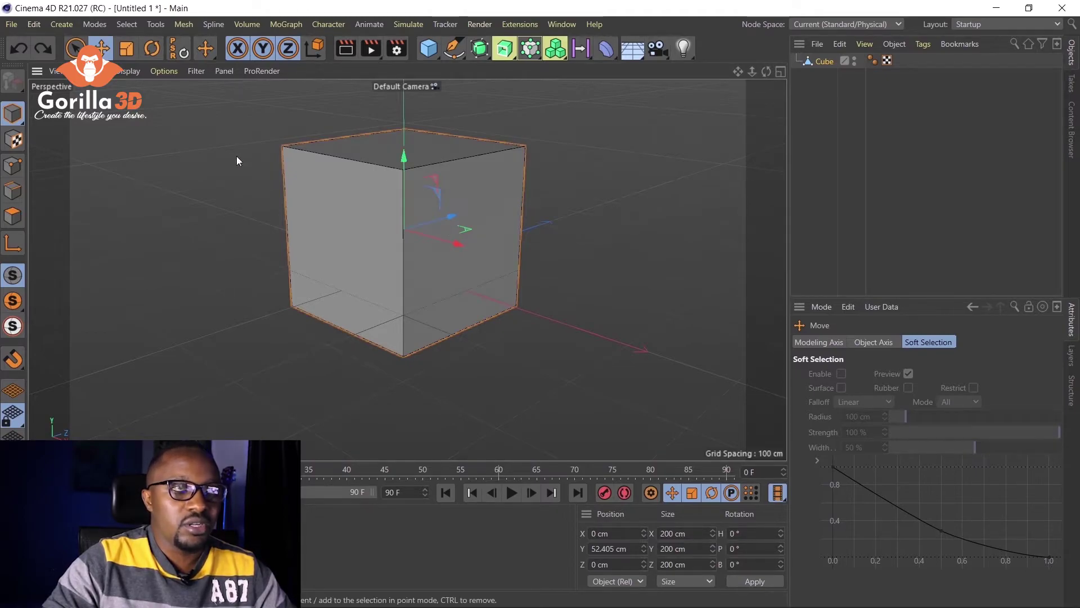
click(125, 49)
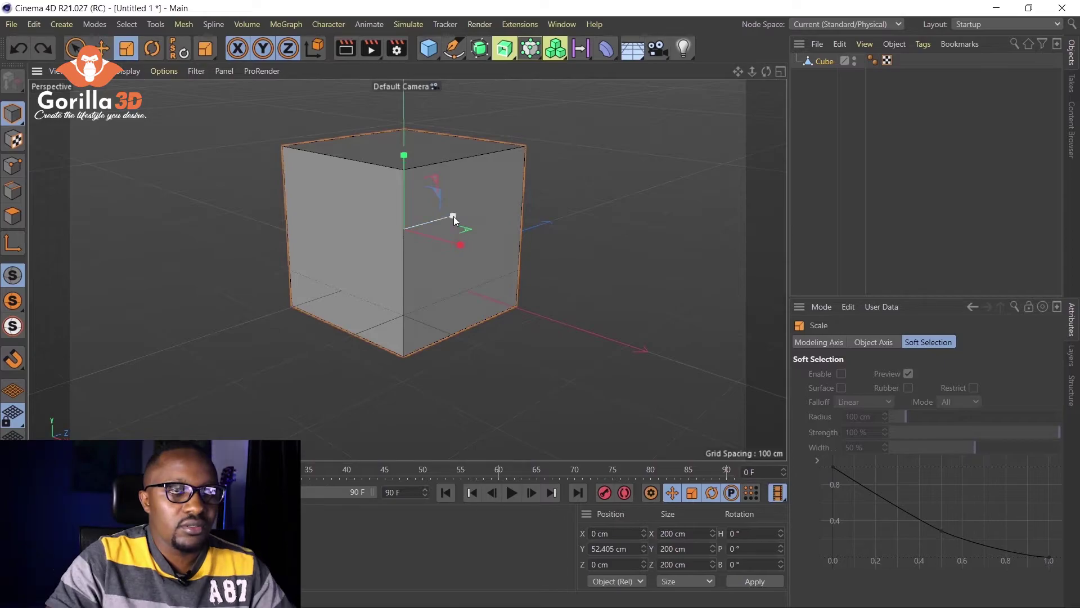
drag(454, 216, 408, 245)
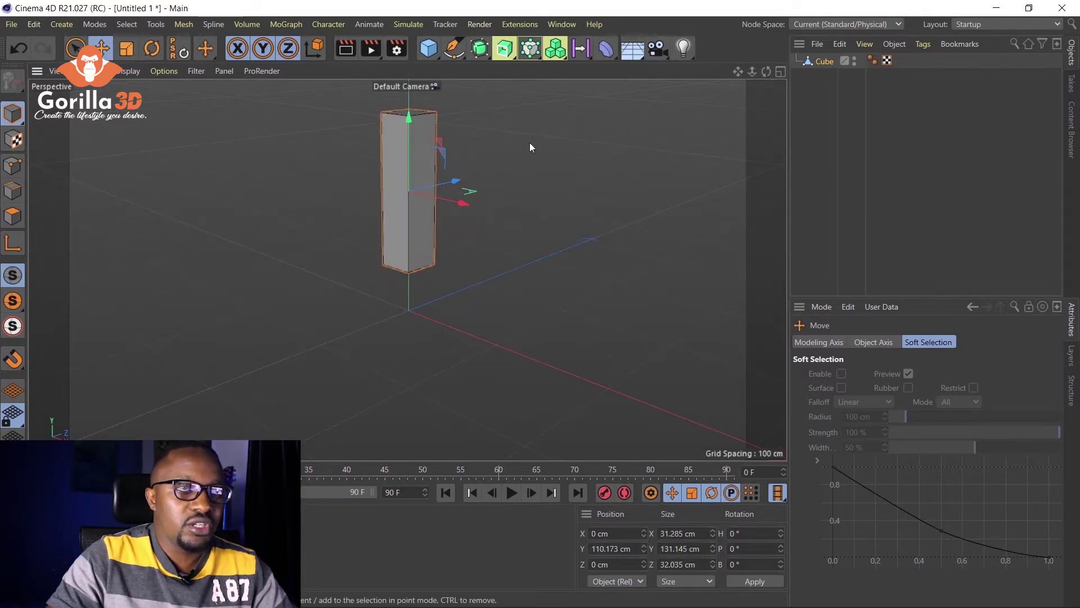
- Copy and paste the column, and lower the duplicate along the Y axis to about -39 cm, directly beneath the original
click(395, 135)
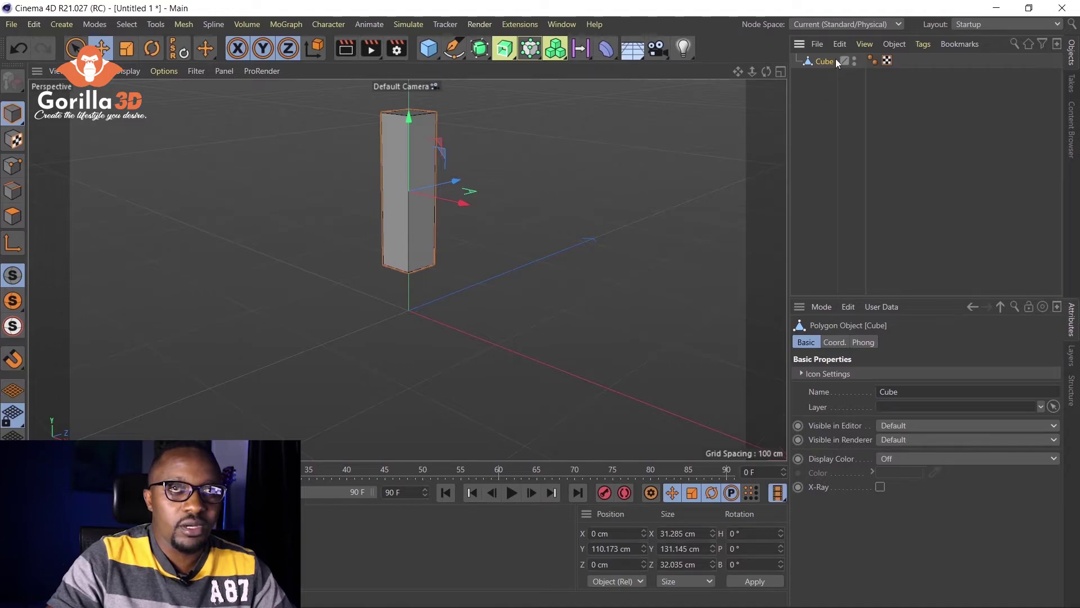
click(840, 44)
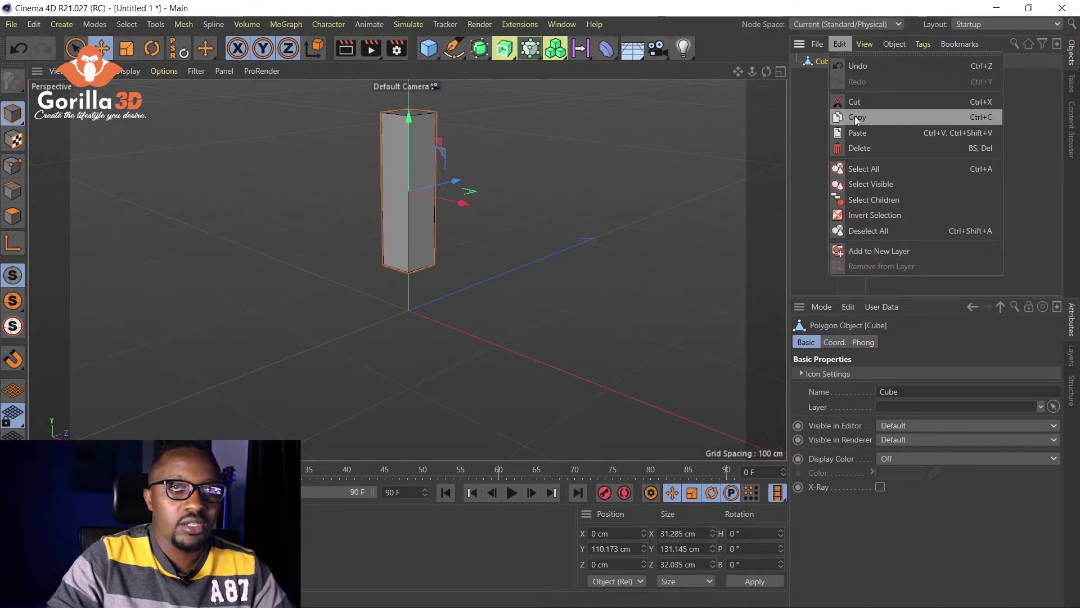
click(856, 116)
click(838, 45)
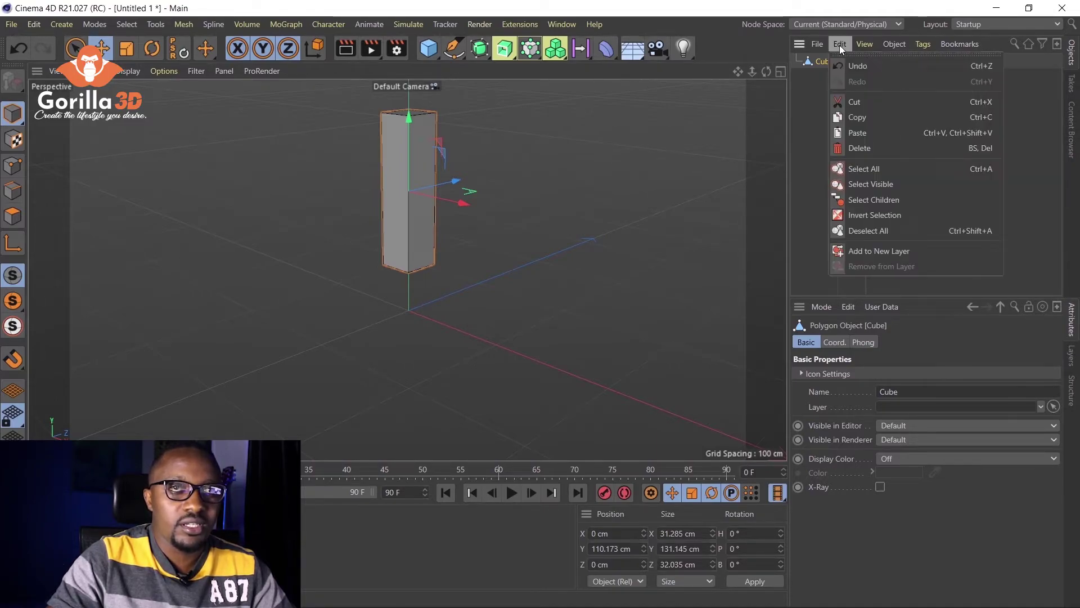
click(852, 131)
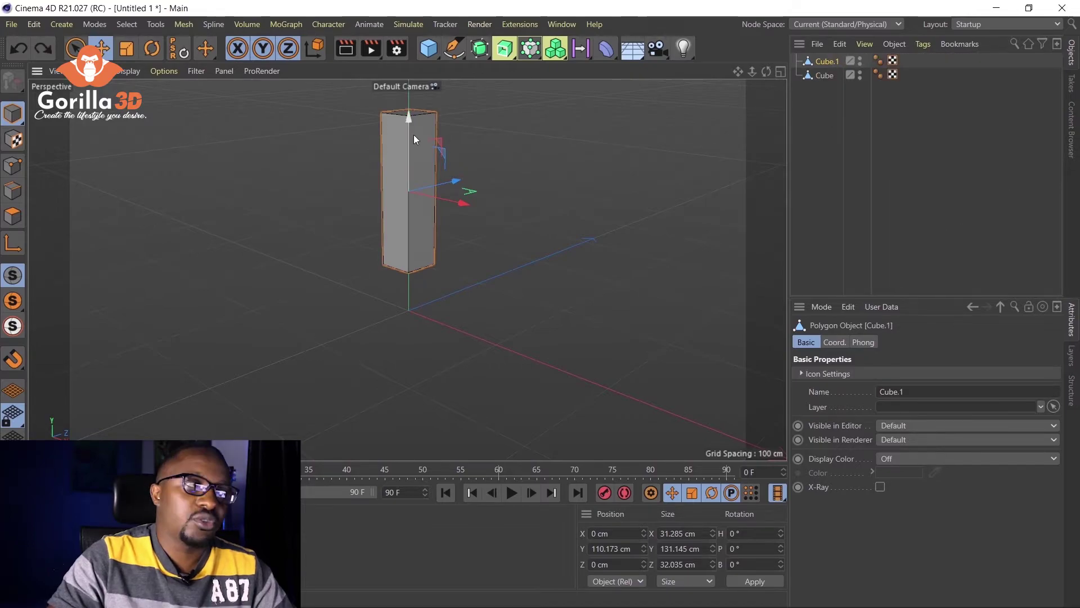
drag(409, 119, 409, 287)
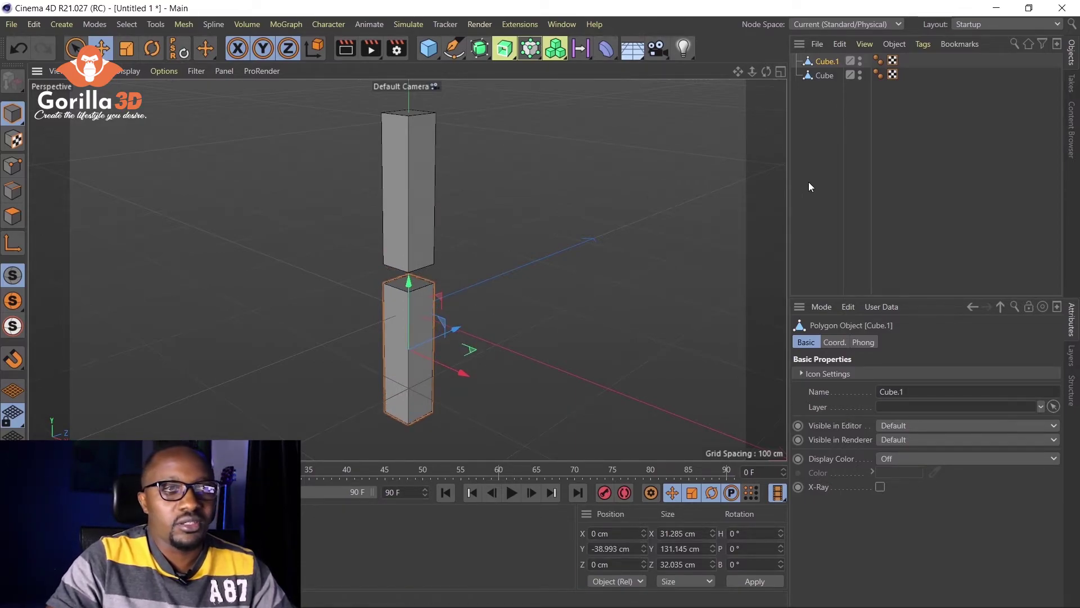
- Undo the duplicate column's downward move, delete the duplicate, and clear the selection
key(ctrl+z)
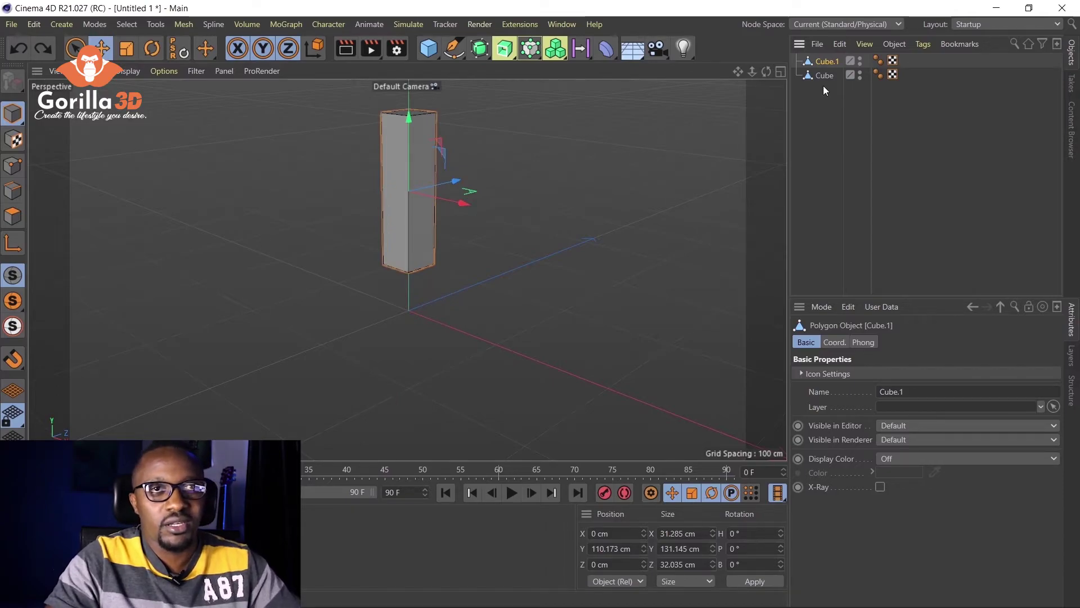
key(Delete)
click(692, 149)
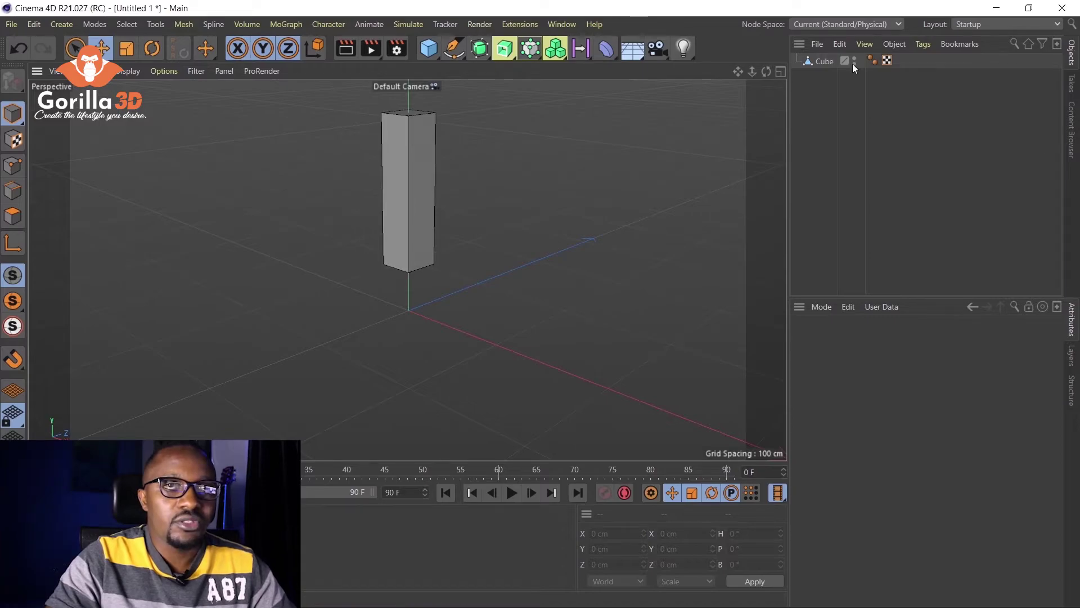
- Try duplicating the column directly along the Y axis and then along the X axis, and undo both copies
click(410, 138)
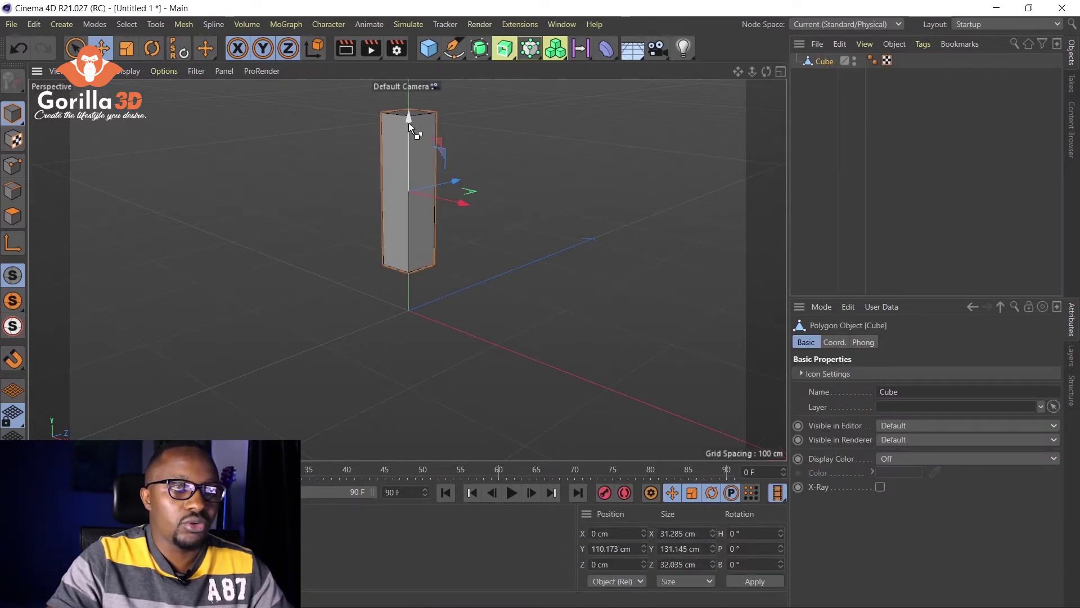
ctrl+drag(408, 120, 407, 292)
click(406, 232)
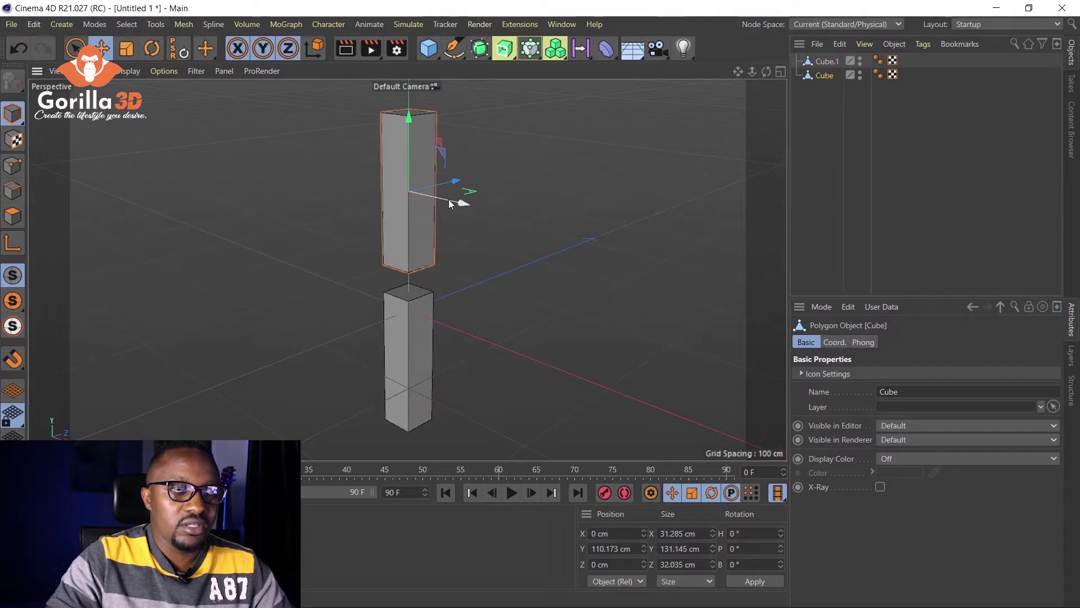
ctrl+drag(462, 207, 677, 267)
key(ctrl+z)
key(ctrl+z)
key(ctrl+z)
key(ctrl+z)
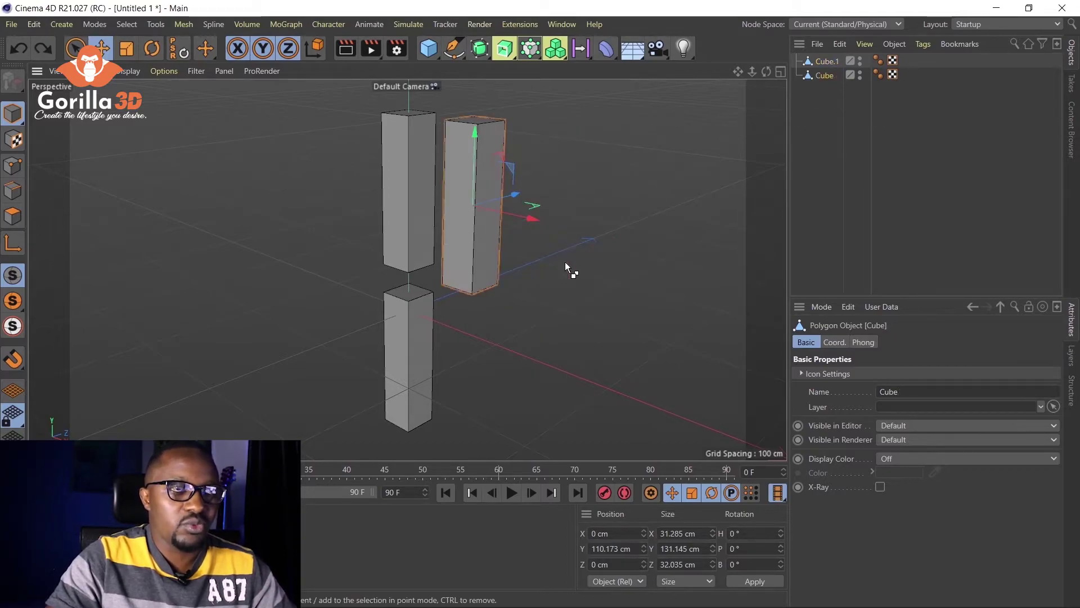
key(ctrl+z)
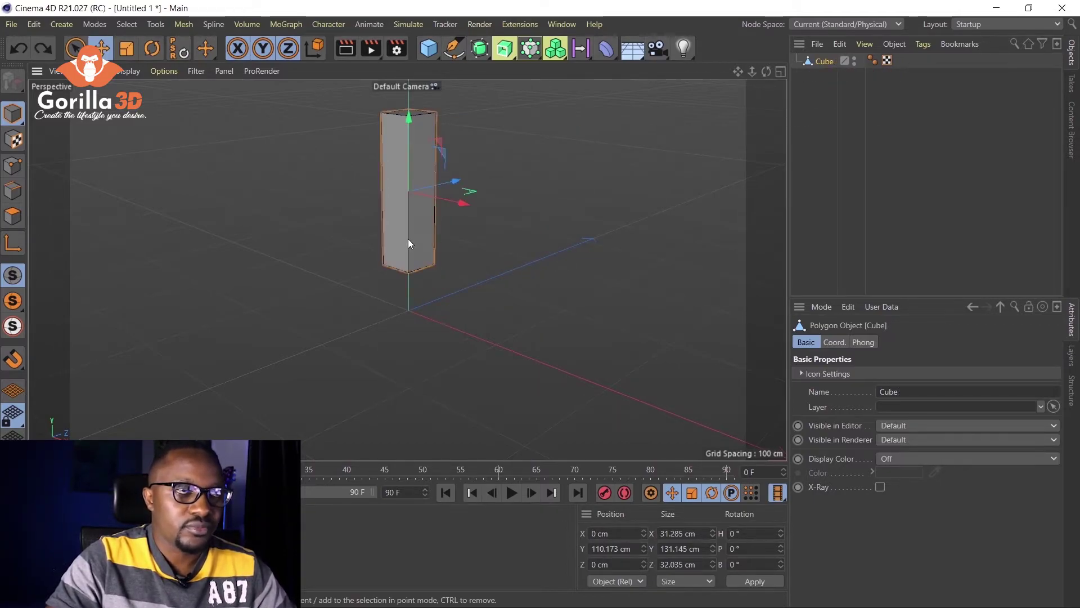
- Scale the column thinner, to about 21 cm in X and 24 cm in Z
click(126, 48)
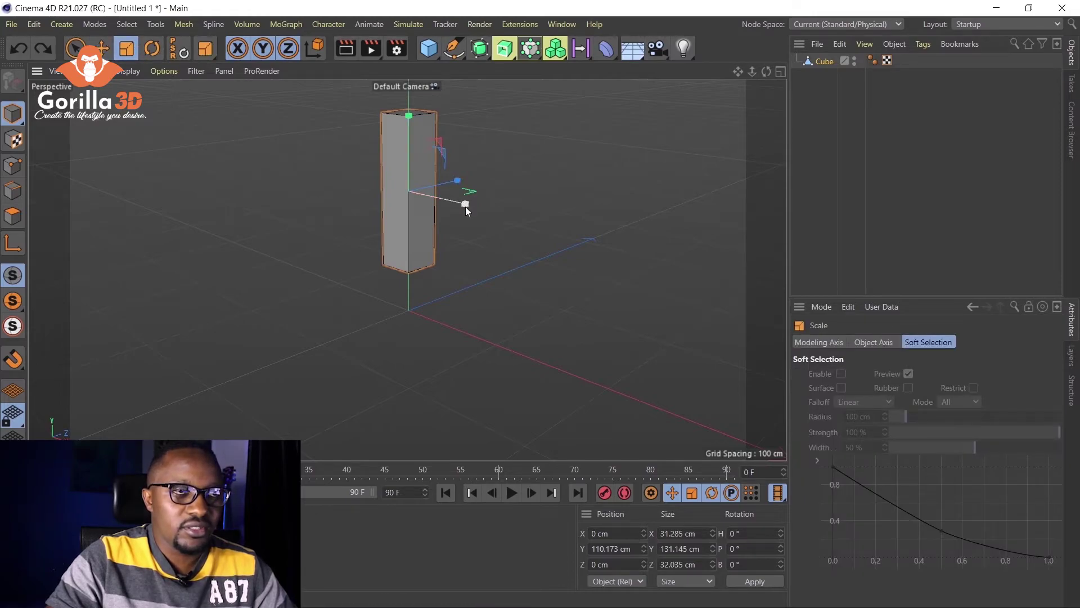
drag(466, 210, 446, 193)
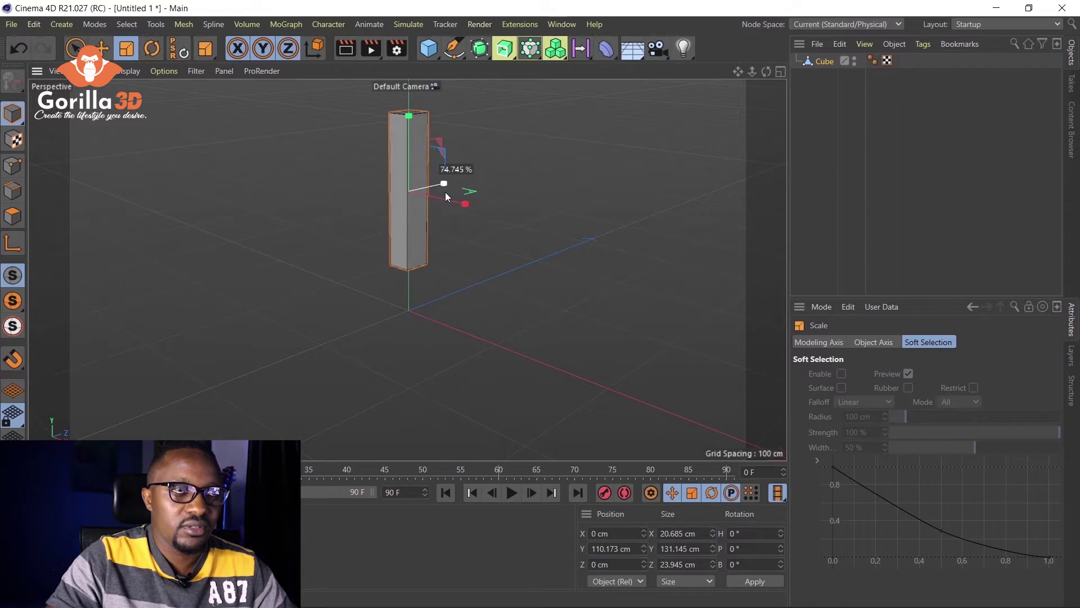
drag(445, 193, 445, 193)
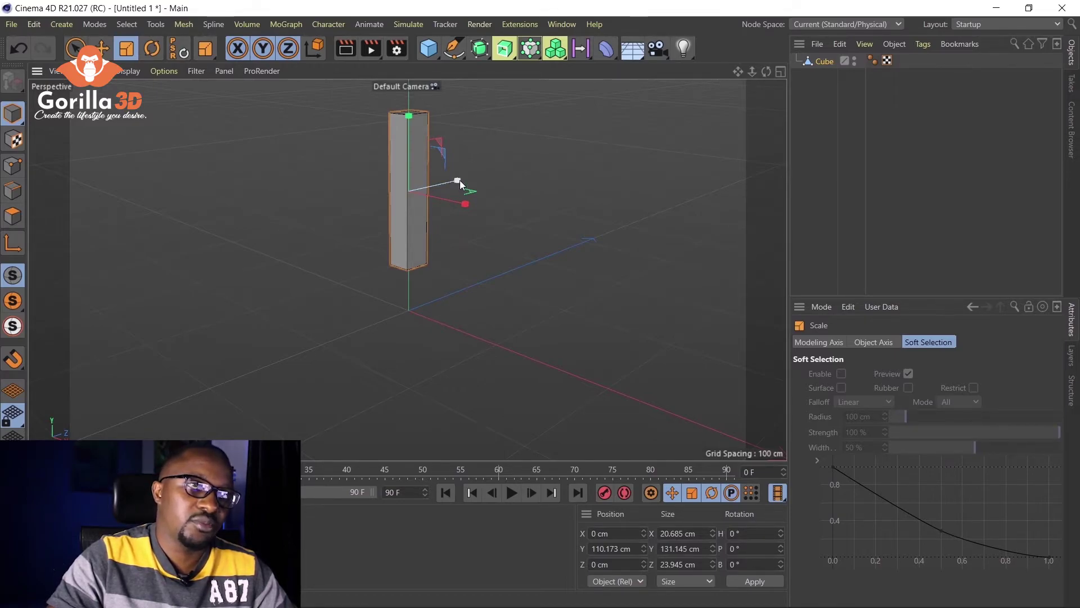
drag(460, 181, 460, 184)
- Duplicate the column straight down the Y axis to about -34 cm, directly beneath the original
key(e)
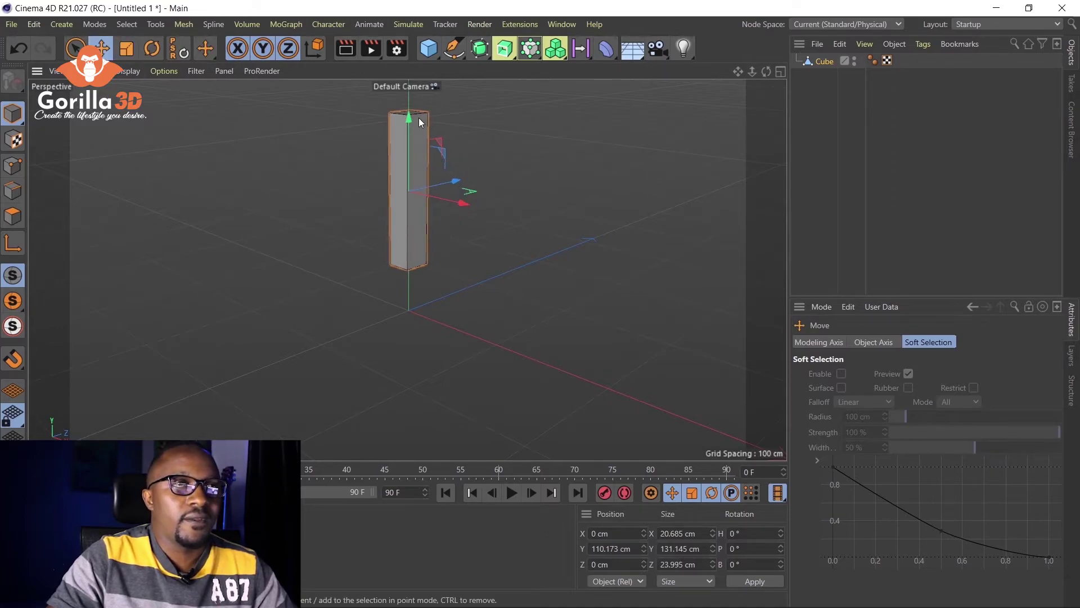
ctrl+drag(407, 119, 404, 281)
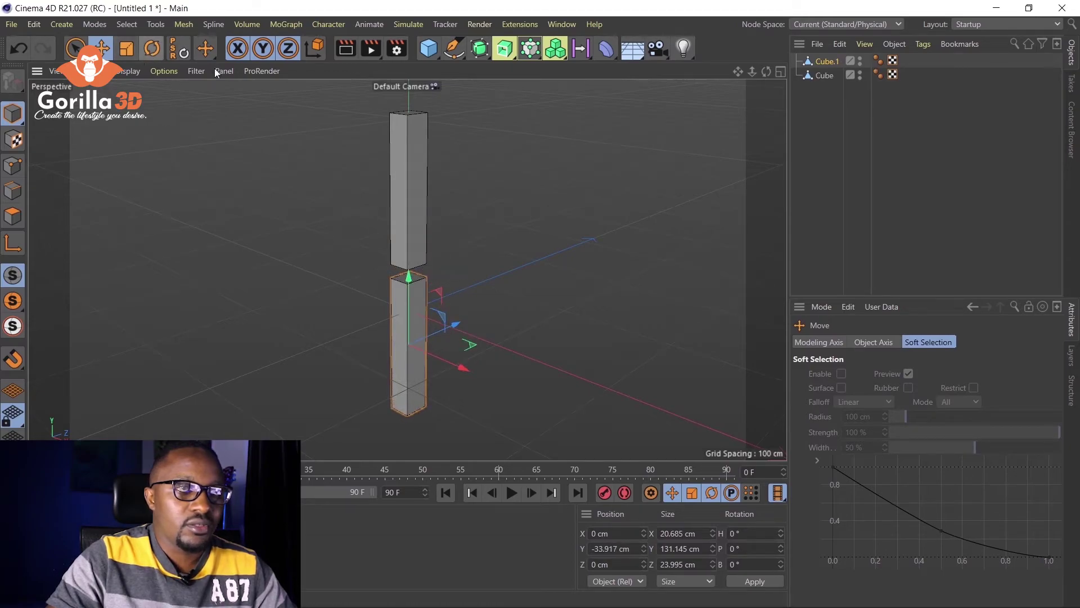
click(418, 177)
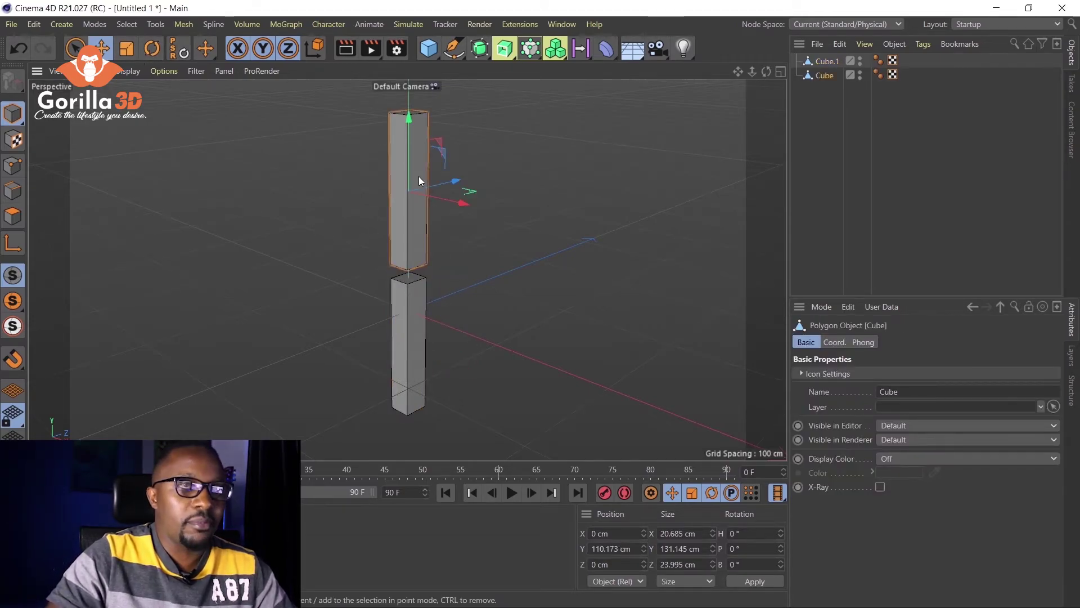
- Shorten the lower and then the upper column along Y to about 116 cm each
click(404, 317)
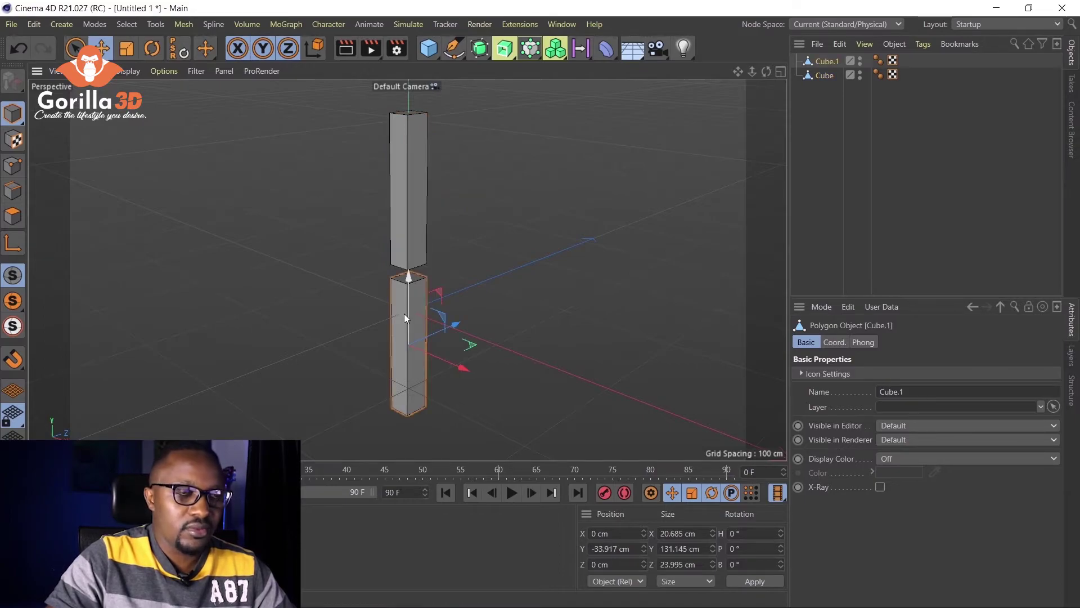
key(t)
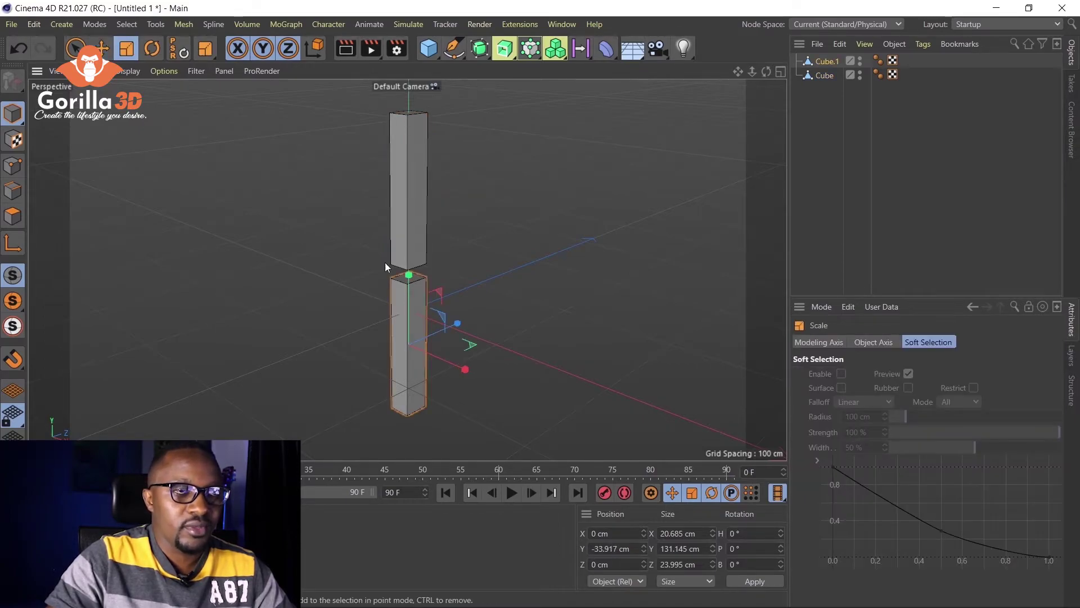
drag(407, 280, 410, 289)
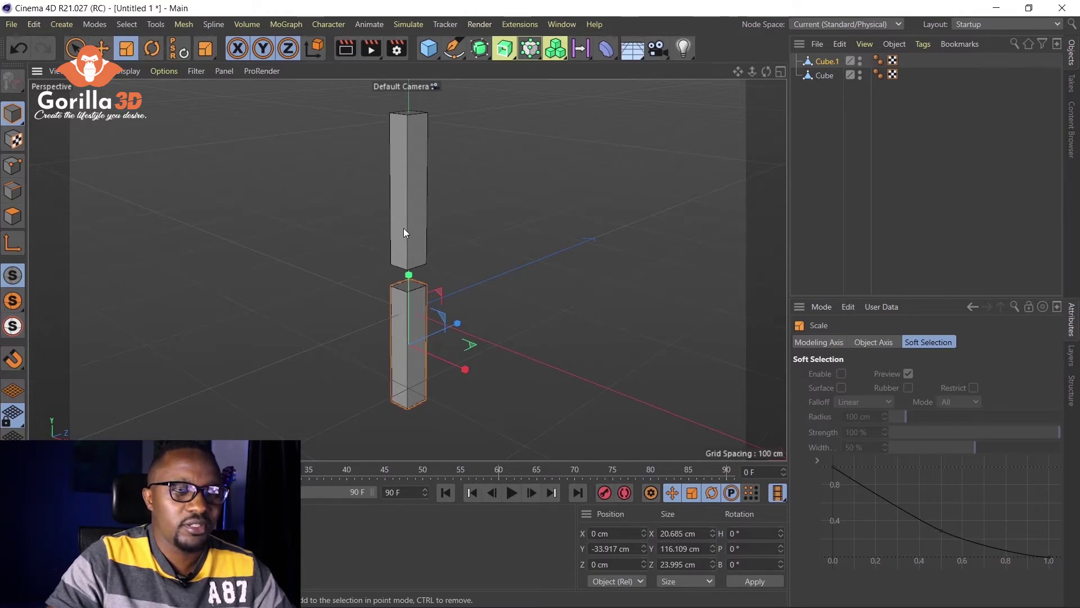
click(408, 201)
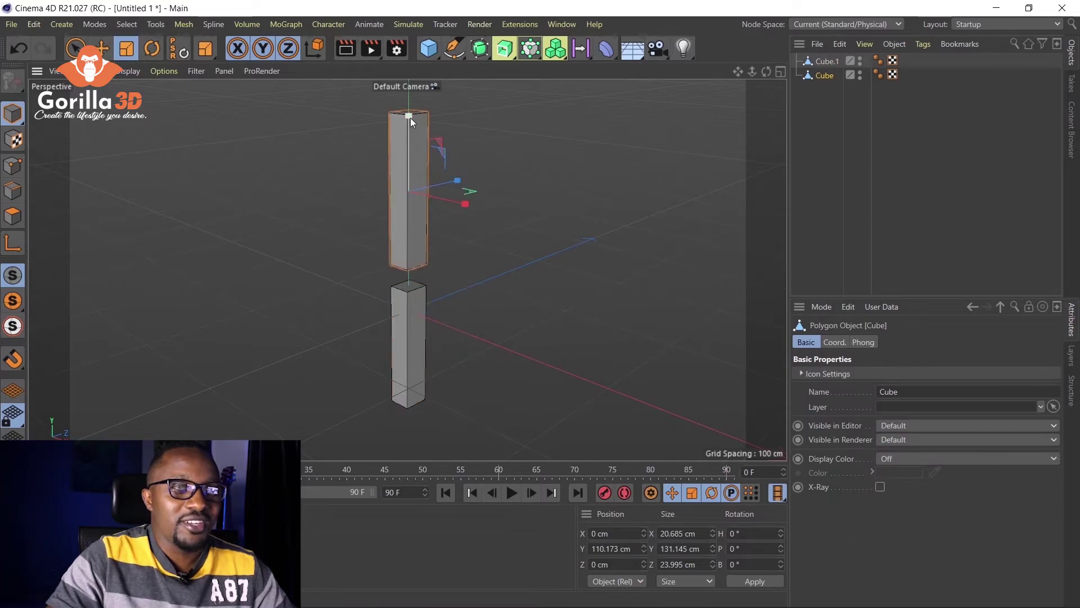
drag(410, 117, 409, 127)
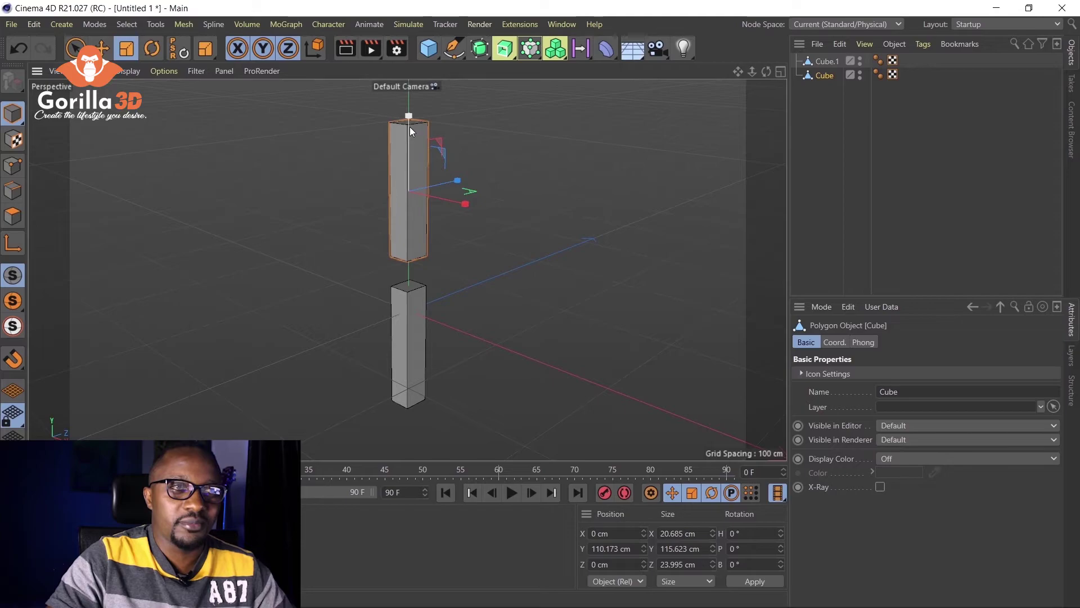
- Raise the lower column along Y to about -16 cm, close beneath the upper column
click(403, 298)
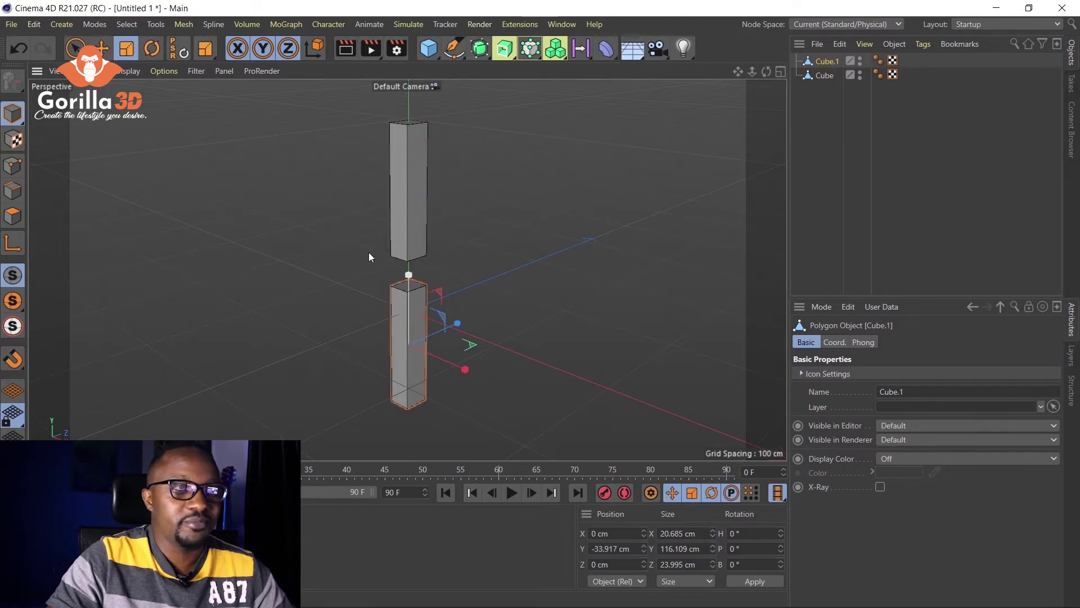
click(107, 47)
drag(409, 275, 409, 262)
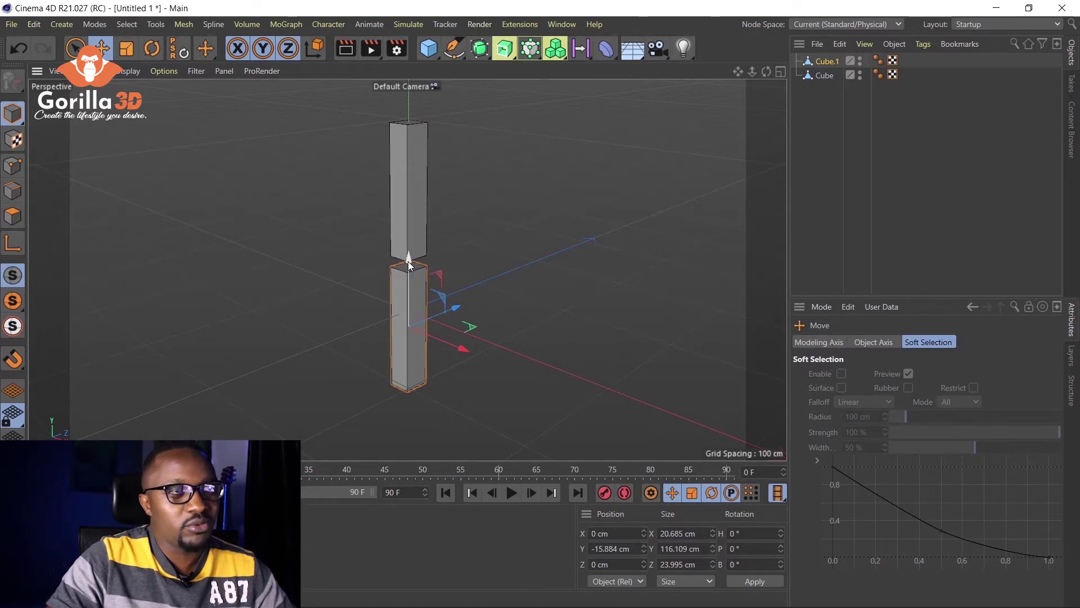
- Duplicate the lower column downward, shorten the copy to about 31 cm in Y, and place it at about -94 cm
drag(410, 264, 411, 339)
click(127, 48)
key(9)
scroll(386, 419, up, 1)
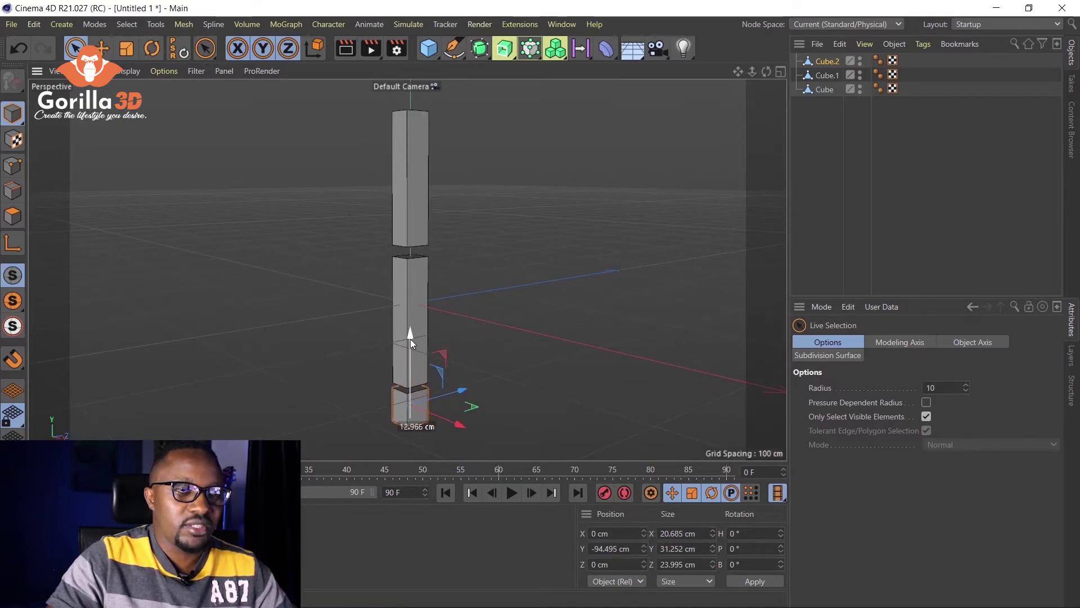
- Raise the middle column along Y to about -12 cm to narrow the gap below the top column
click(411, 339)
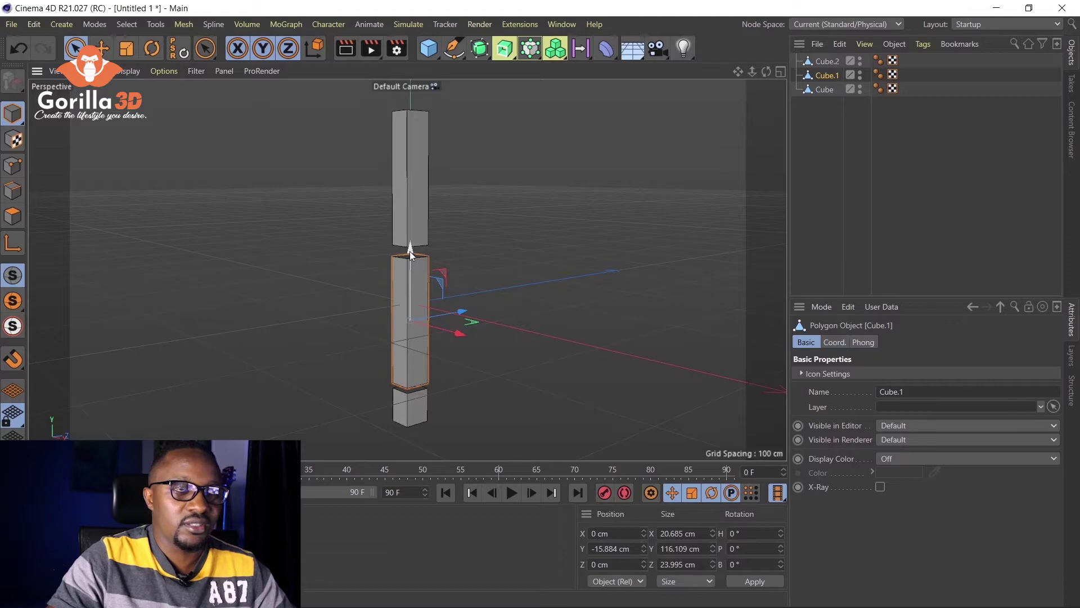
click(490, 246)
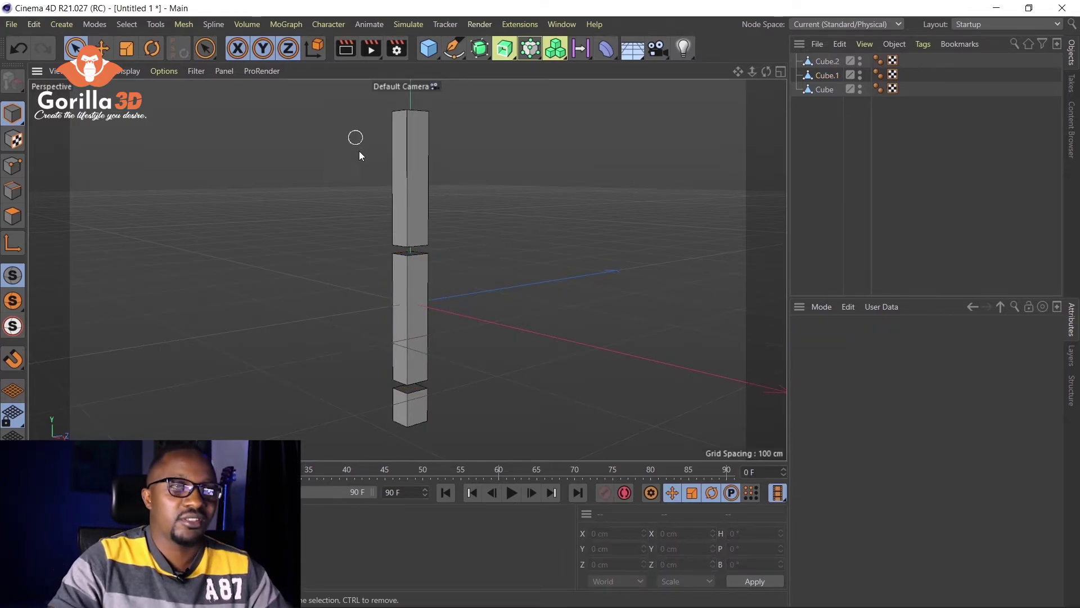
click(422, 325)
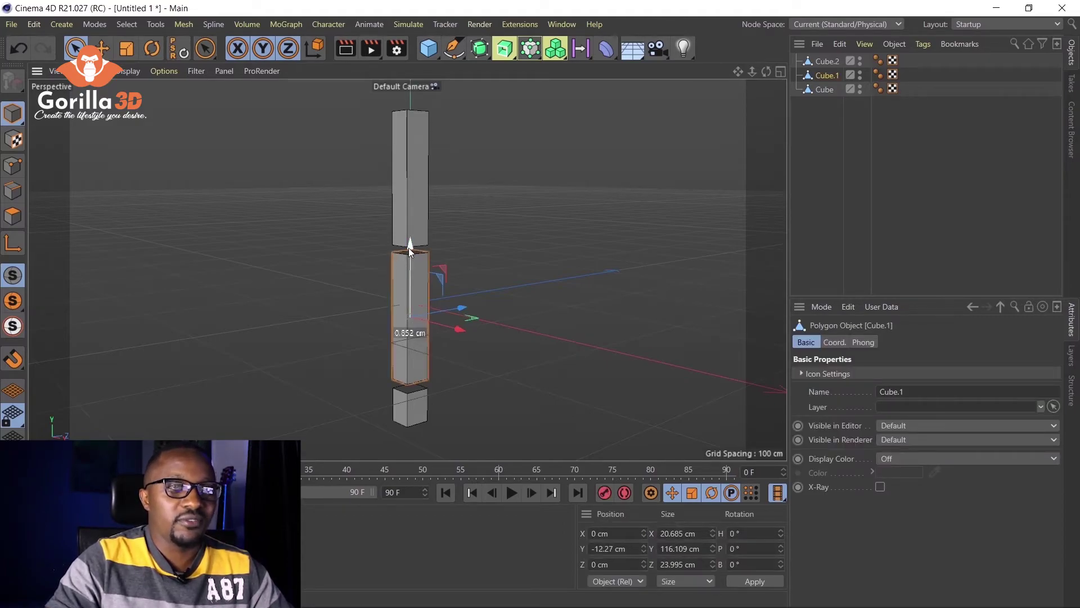
click(512, 252)
click(397, 225)
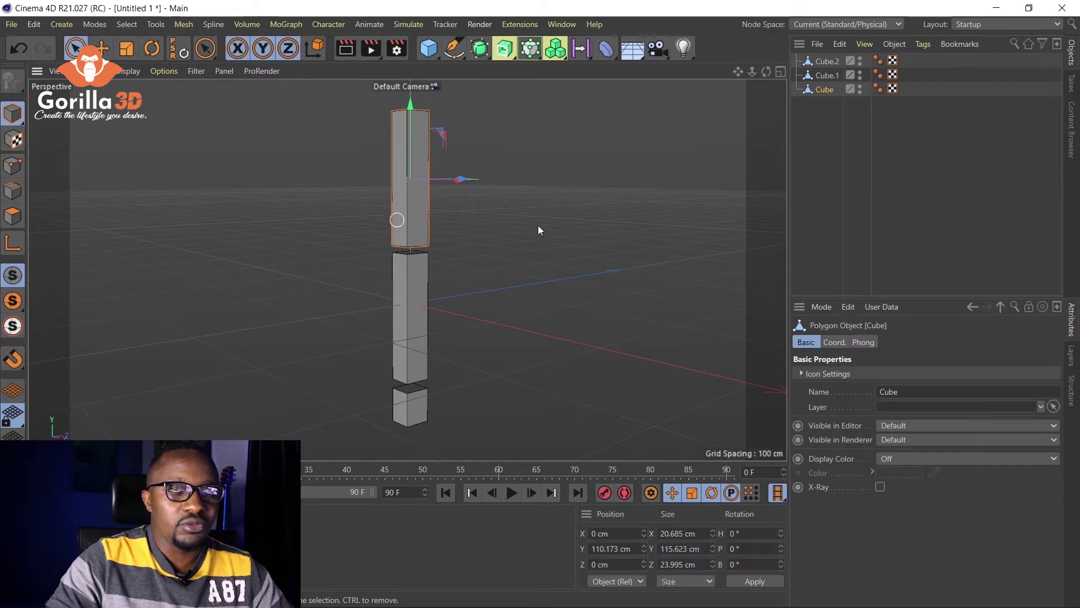
- Rename the short bottom block as "hand"
click(826, 62)
double_click(825, 62)
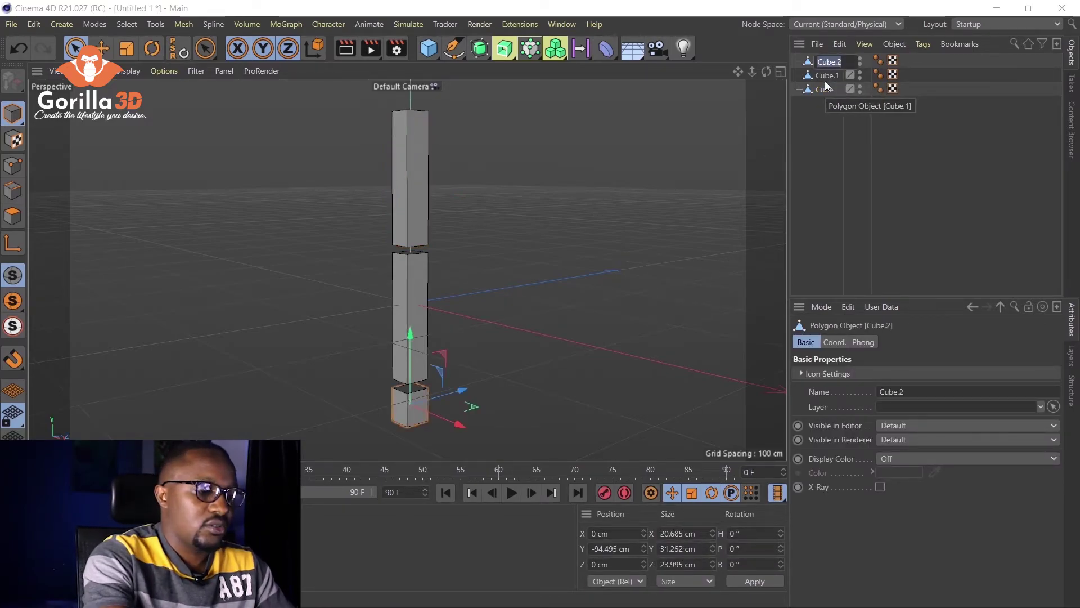
text(HAN)
key(BackSpace)
key(BackSpace)
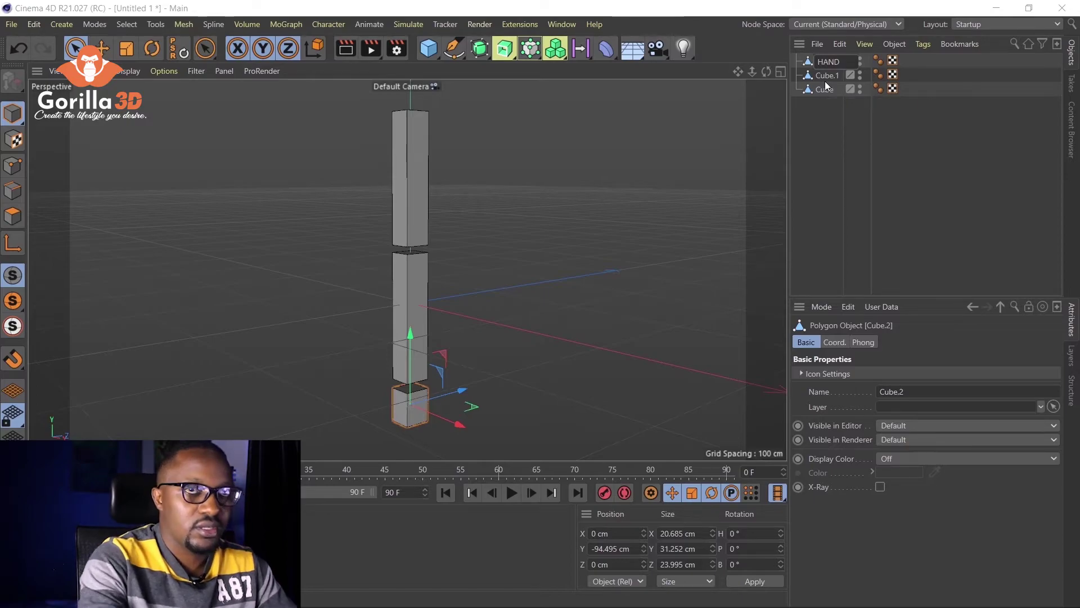
key(BackSpace)
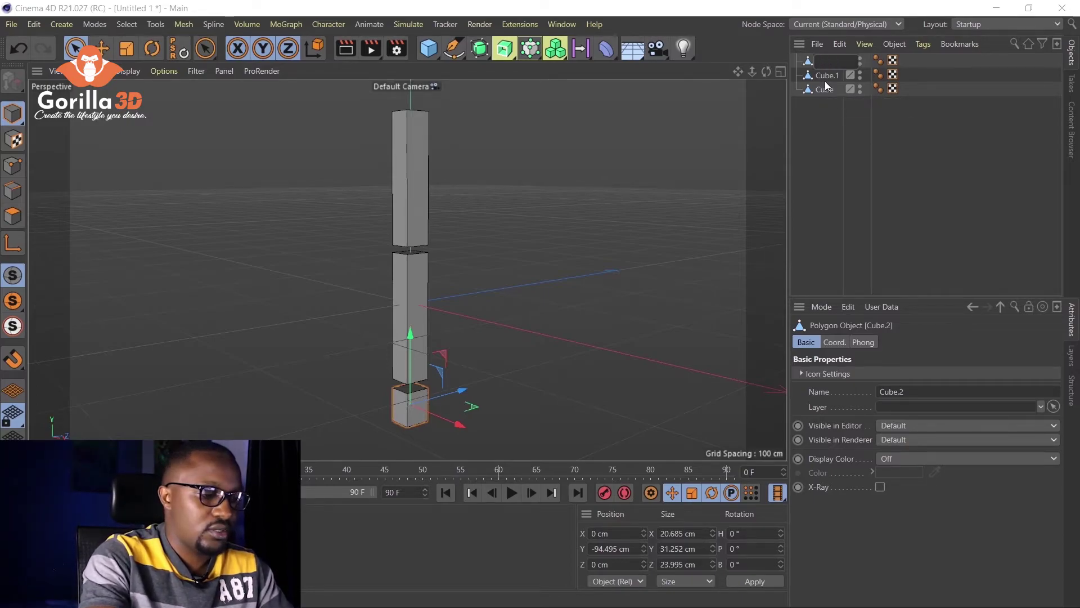
text(hand)
key(Return)
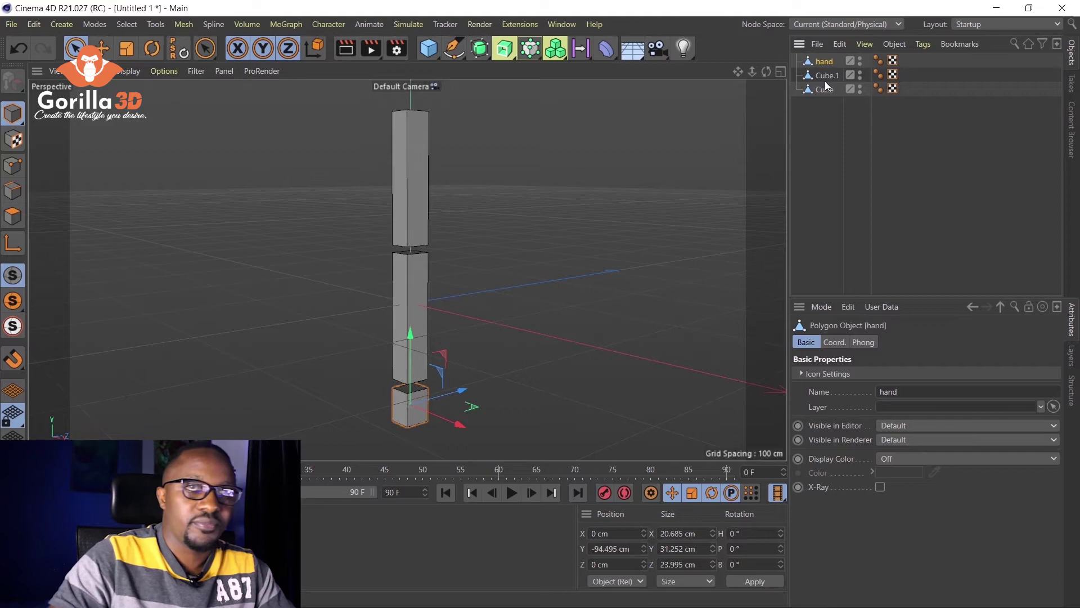
- Rename the middle column as "forearm"
double_click(836, 76)
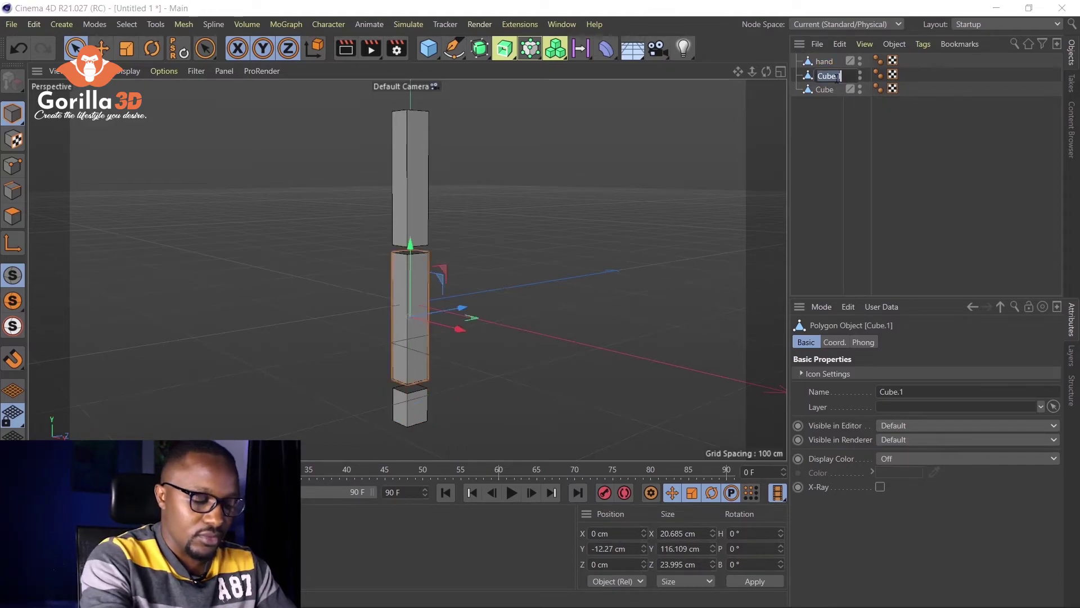
text(foareamr)
key(Return)
double_click(836, 76)
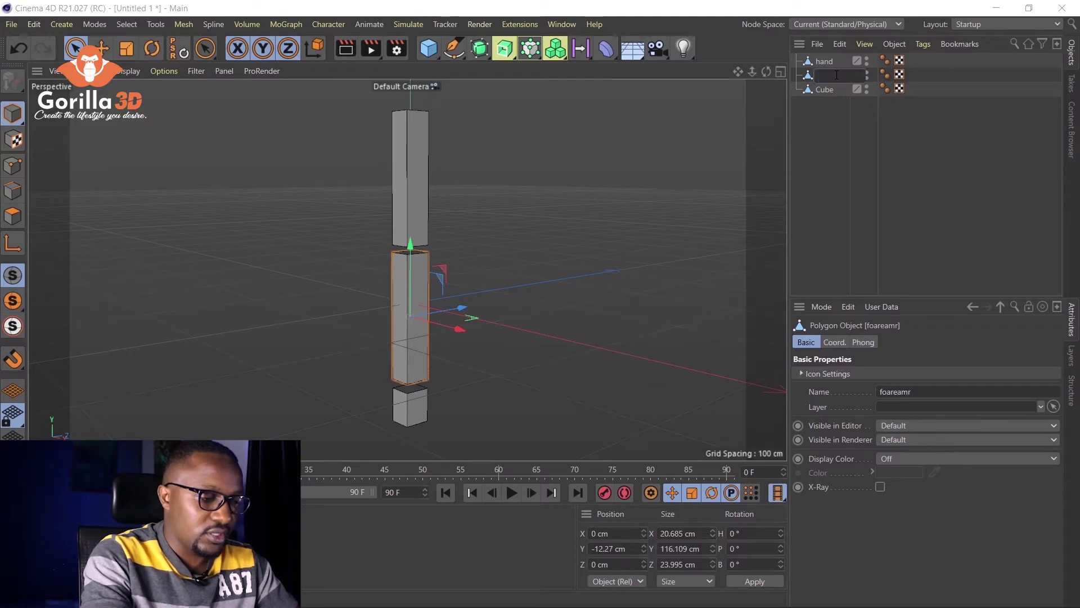
text(forea)
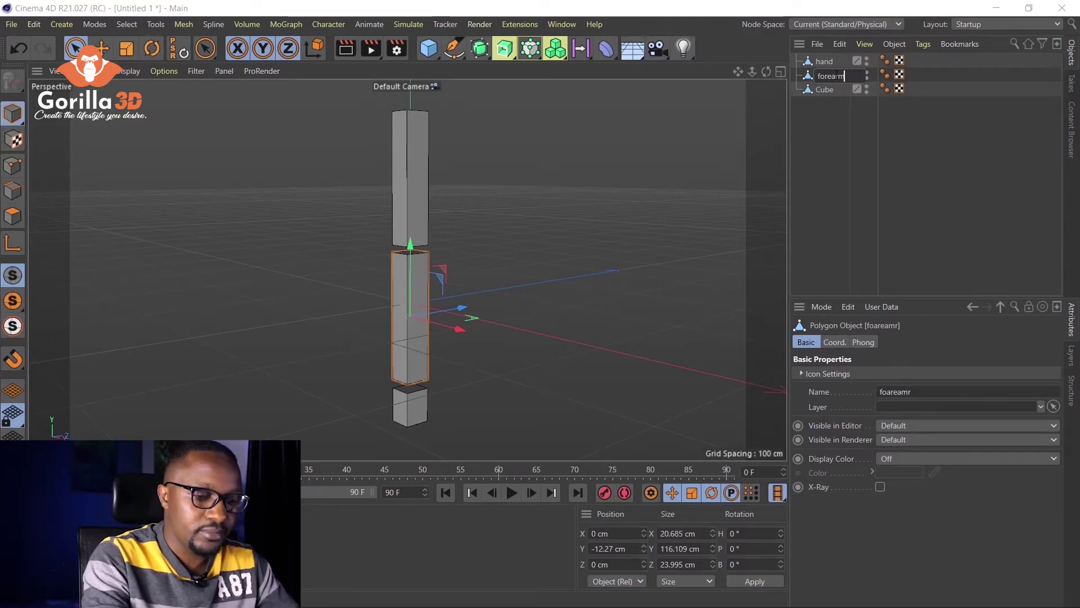
text(rm)
key(Return)
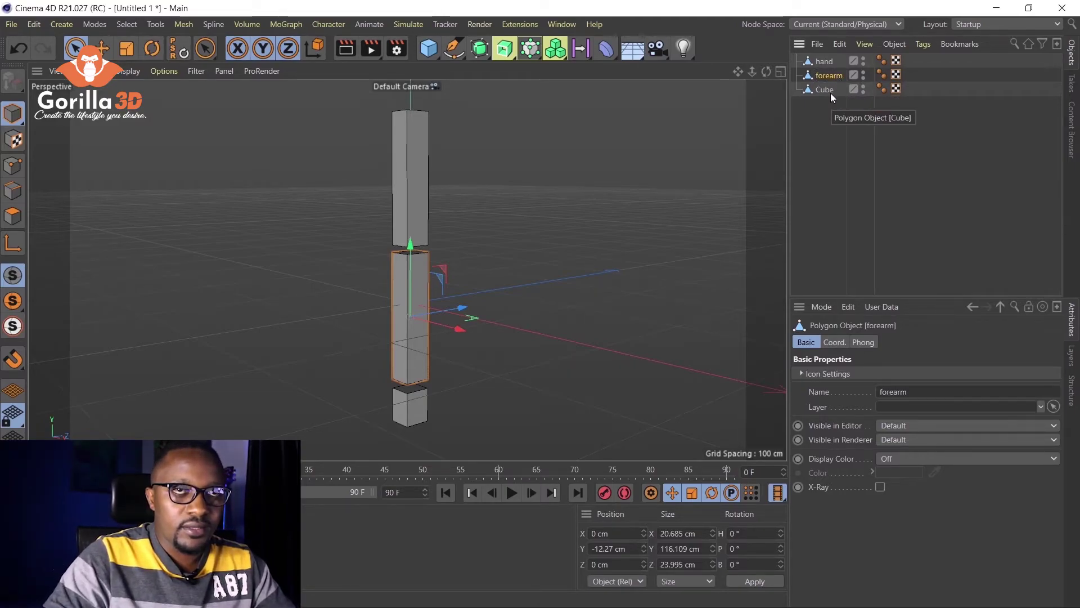
- Rename the top column as "upper arm"
click(830, 90)
double_click(830, 90)
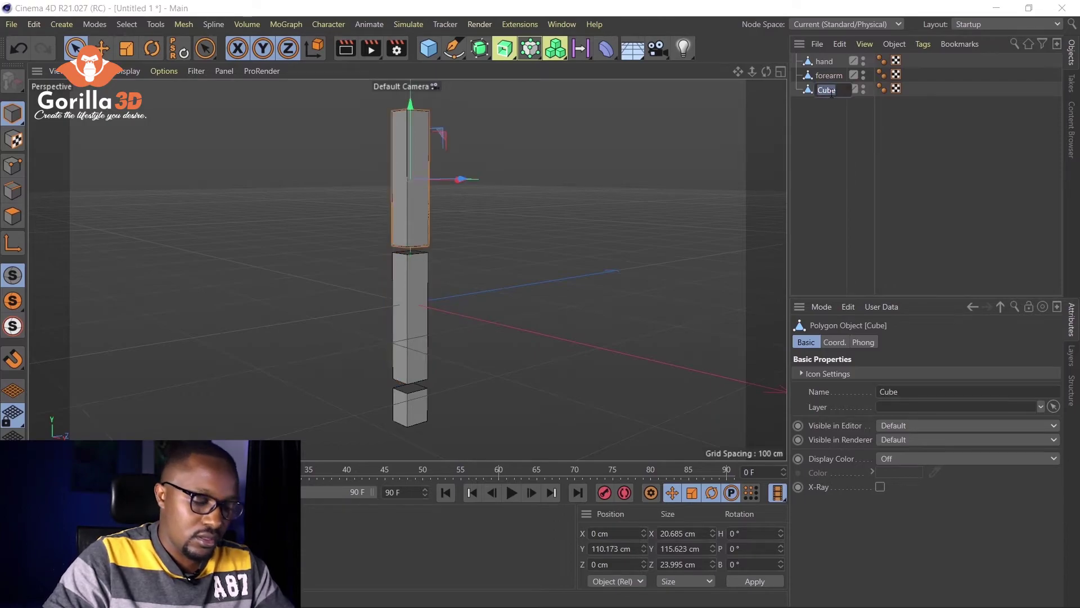
text(u)
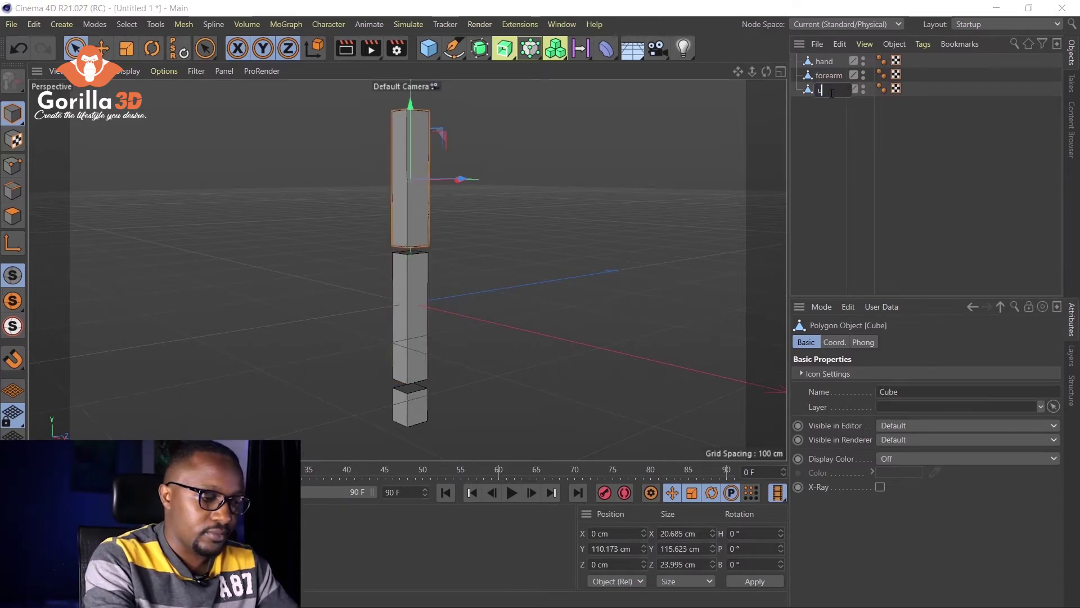
text(pper arm)
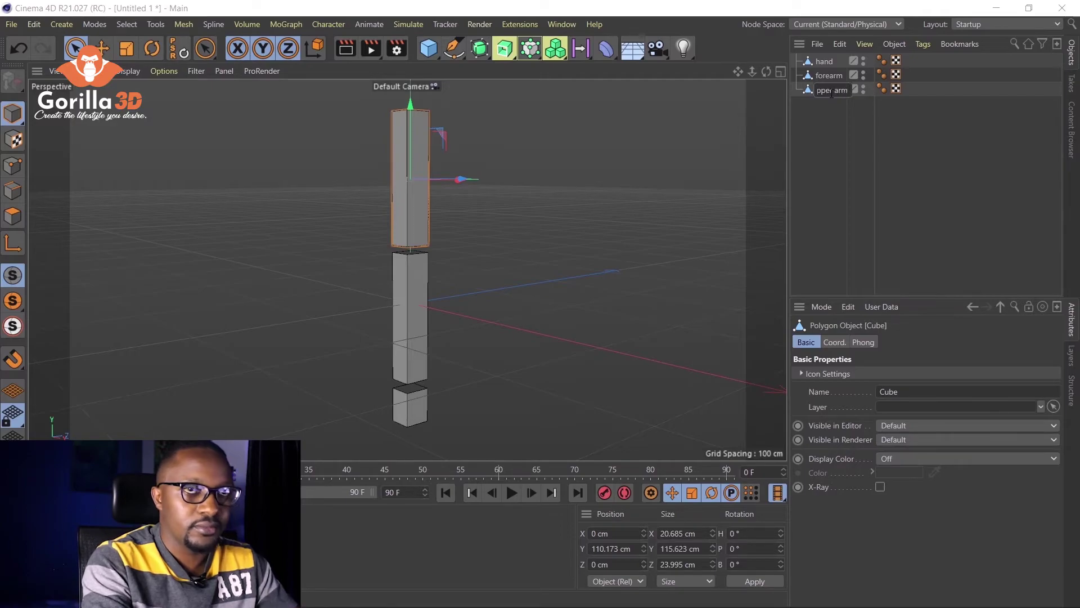
key(Return)
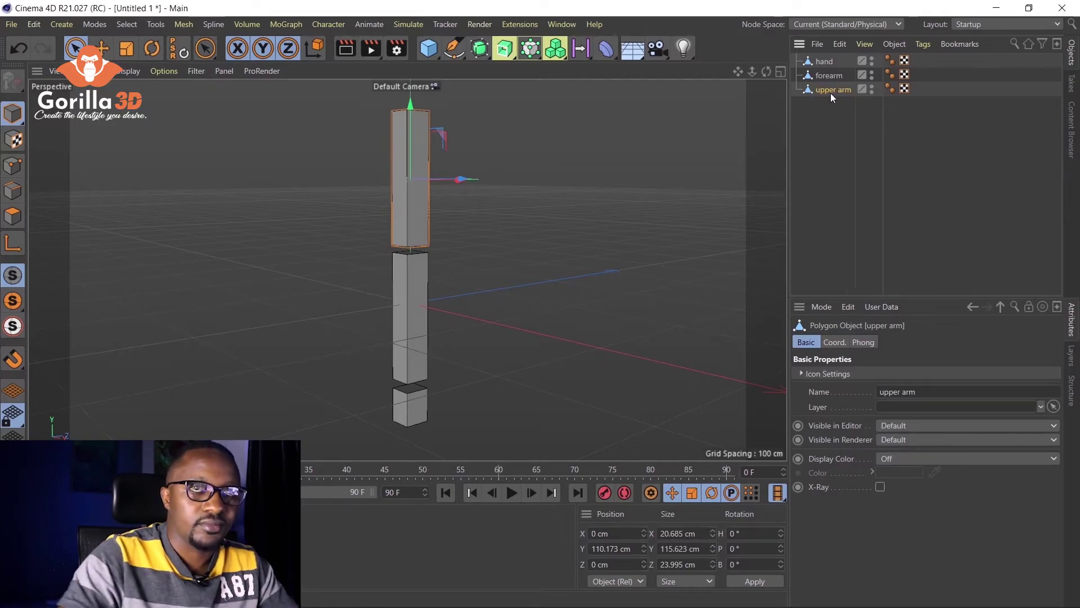
- Reorder the object hierarchy so the upper arm comes first, the forearm second and the hand last
click(484, 178)
click(409, 168)
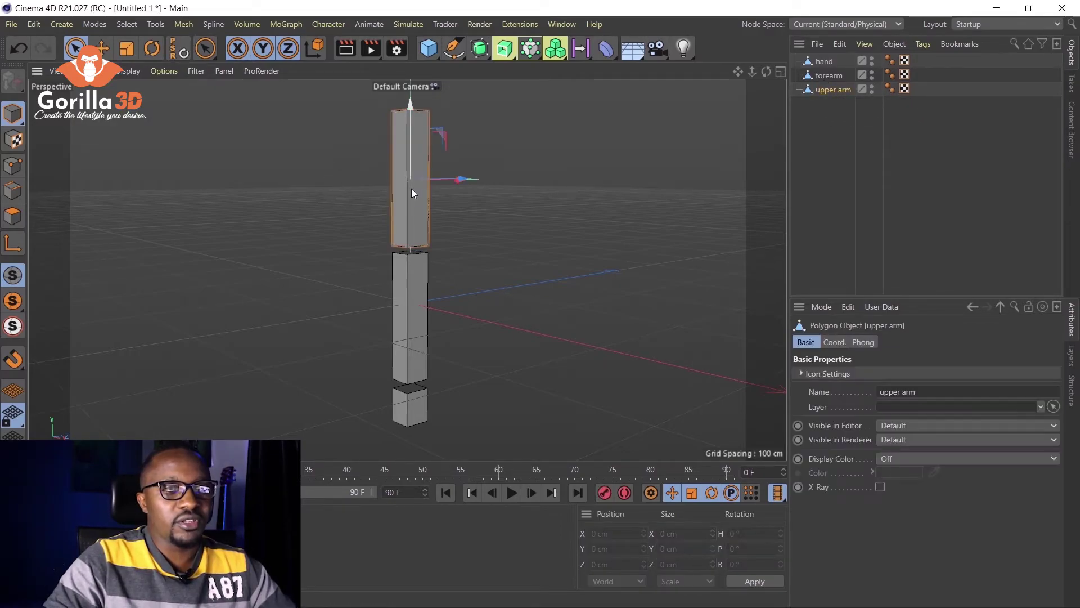
click(415, 277)
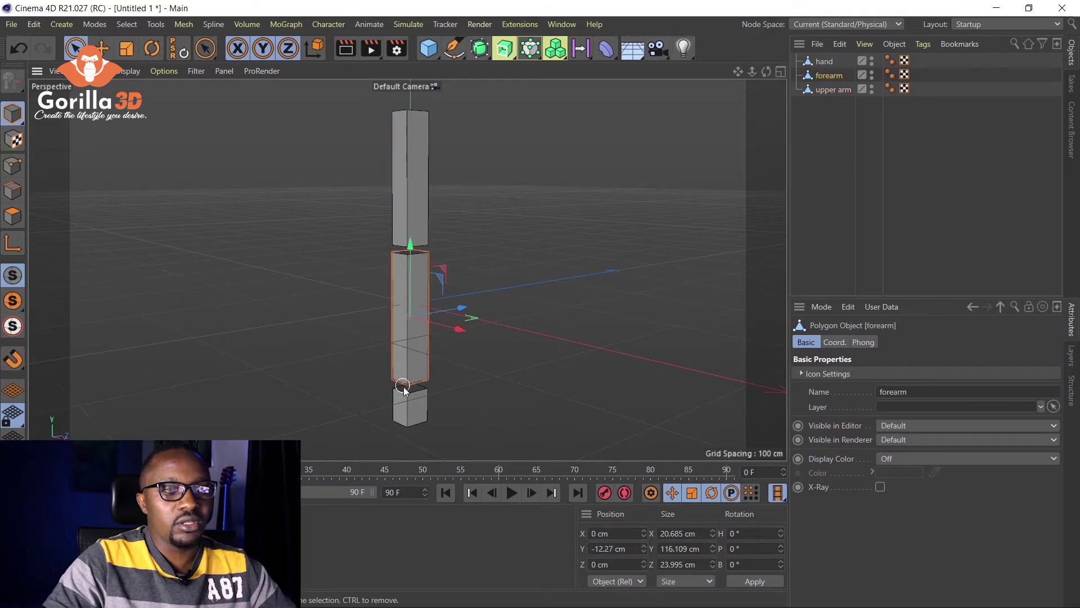
click(426, 201)
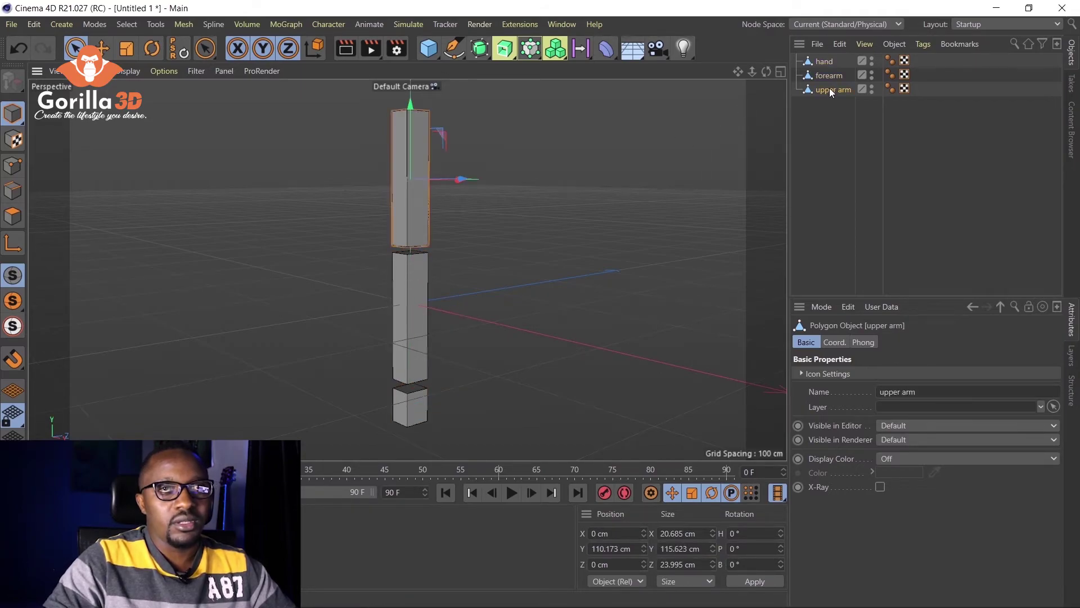
drag(830, 89, 848, 56)
drag(834, 96, 834, 99)
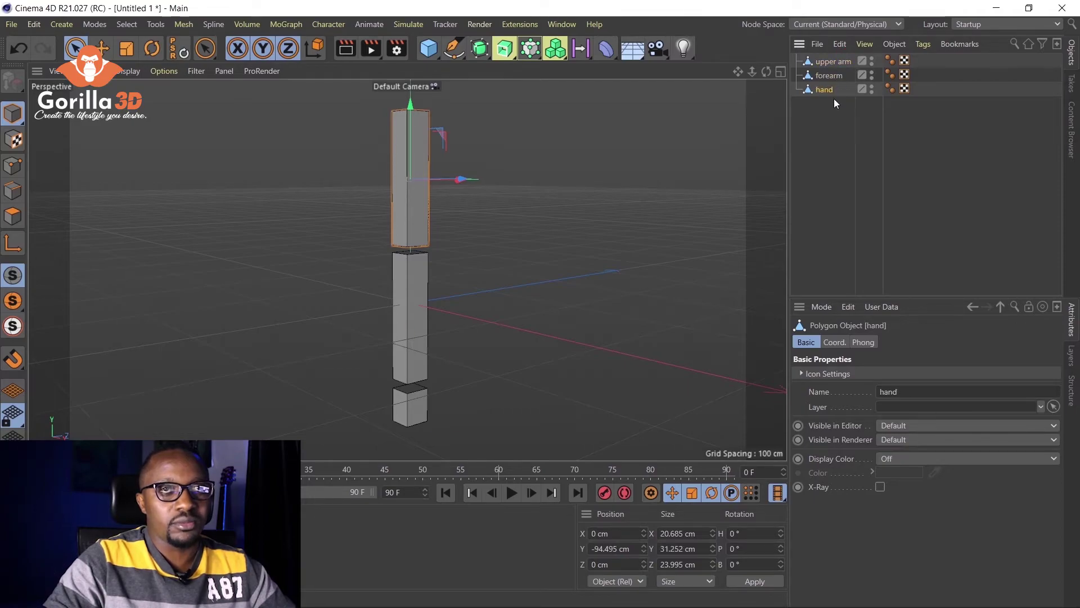
- Make the forearm a child of the upper arm
click(839, 133)
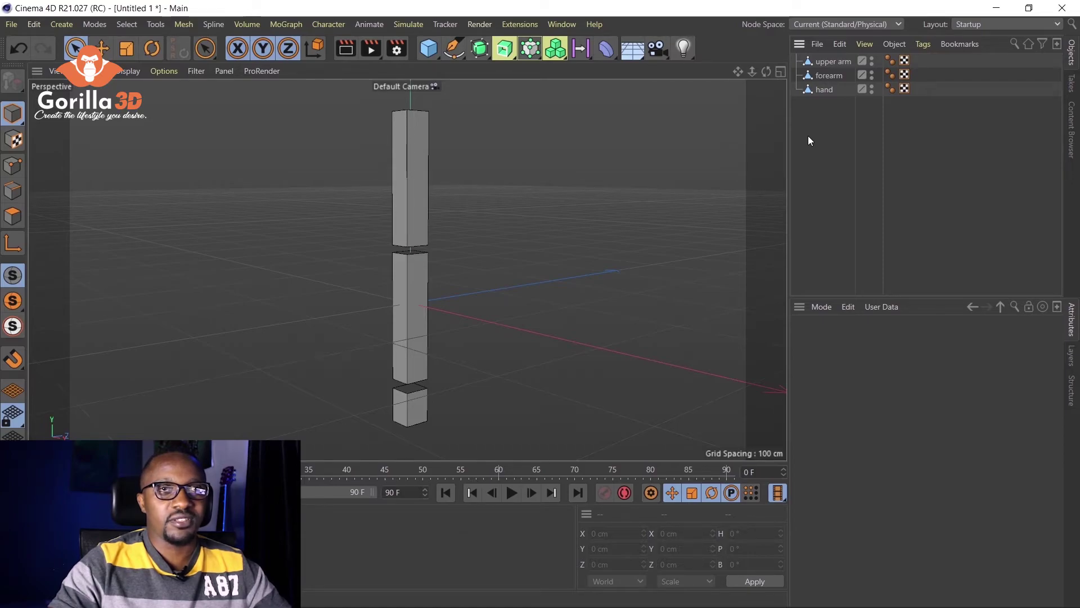
click(822, 78)
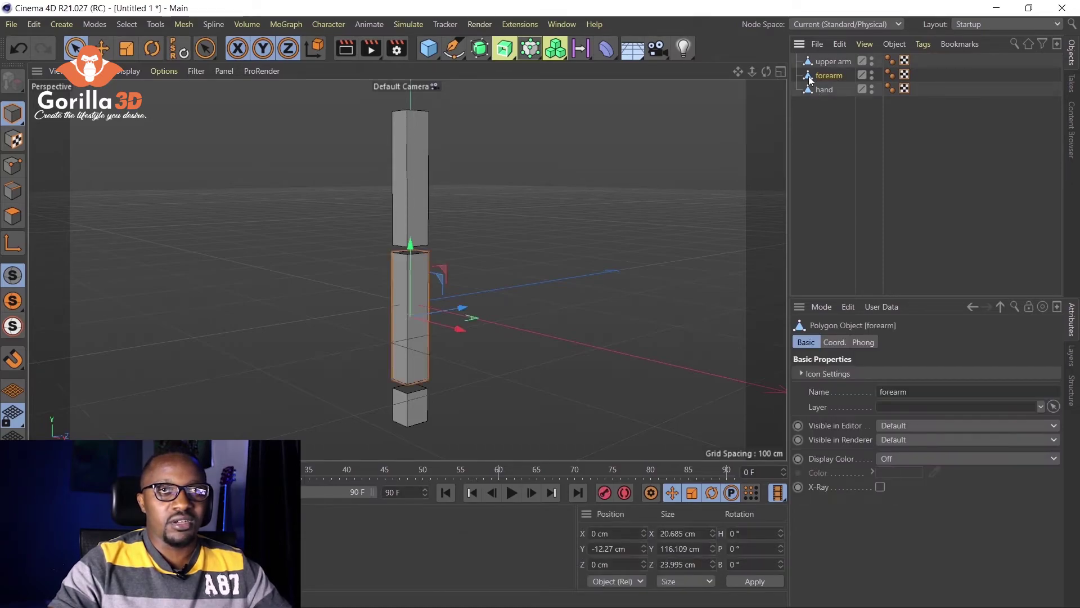
drag(820, 76, 828, 63)
- Try moving the upper arm about 149 cm along X to test its child link, and undo the move
click(828, 63)
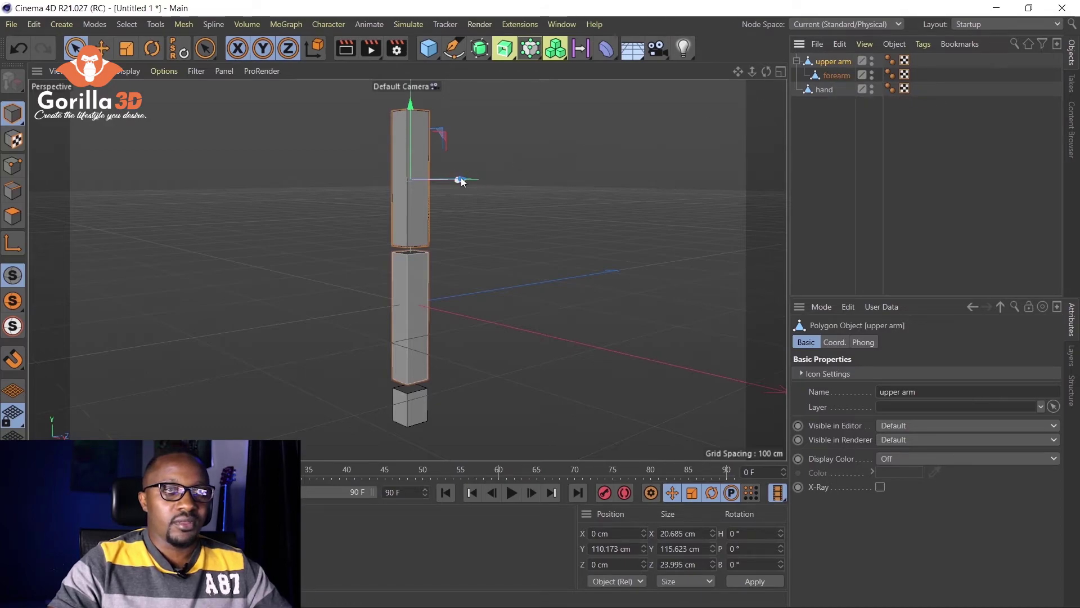
drag(459, 179, 608, 193)
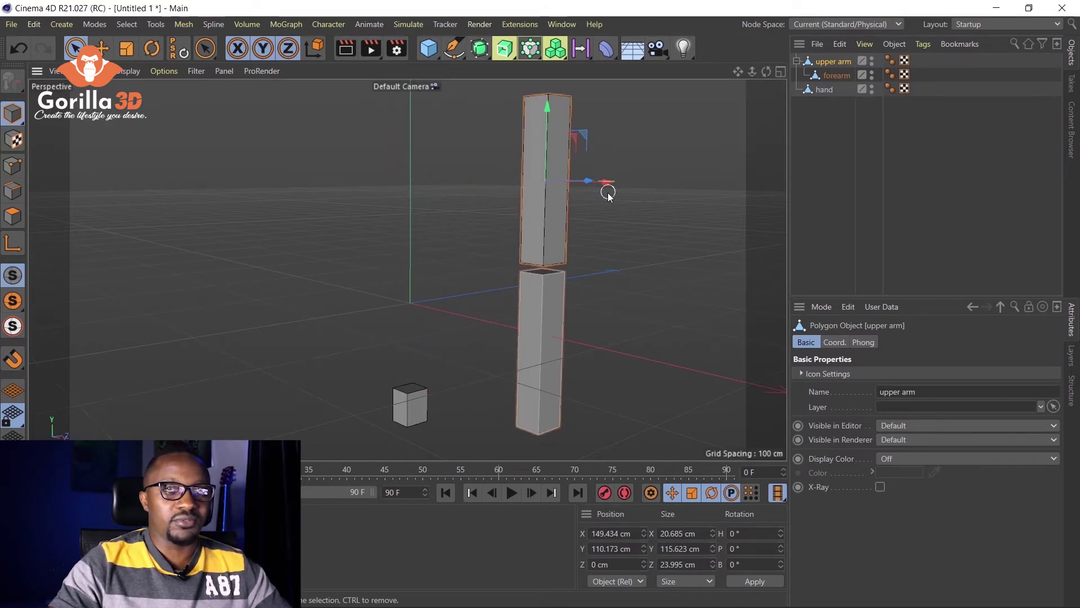
key(ctrl+z)
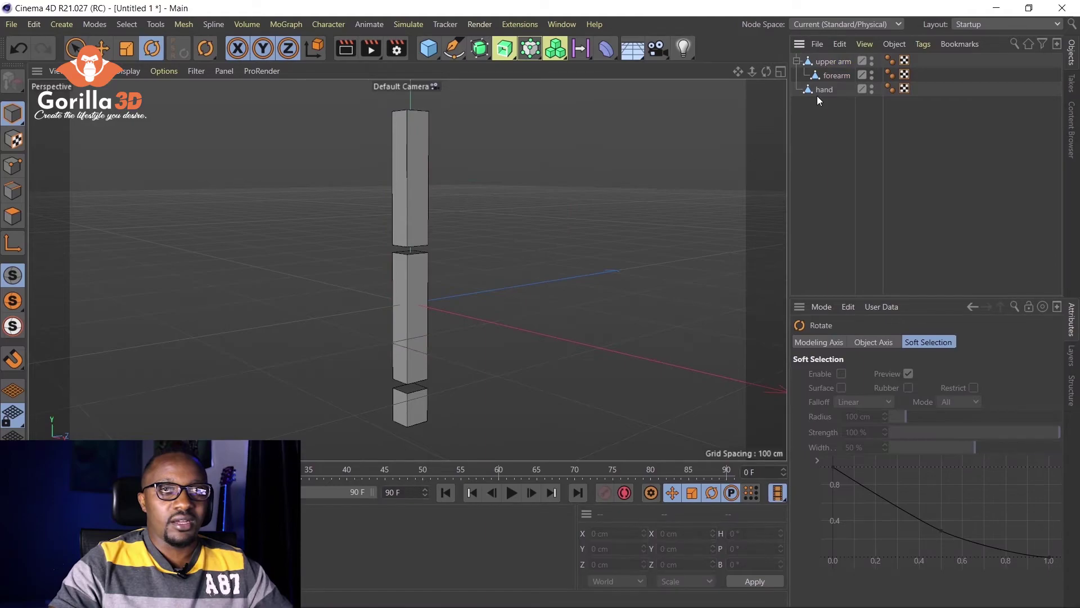
- Make the hand a child of the forearm
click(821, 92)
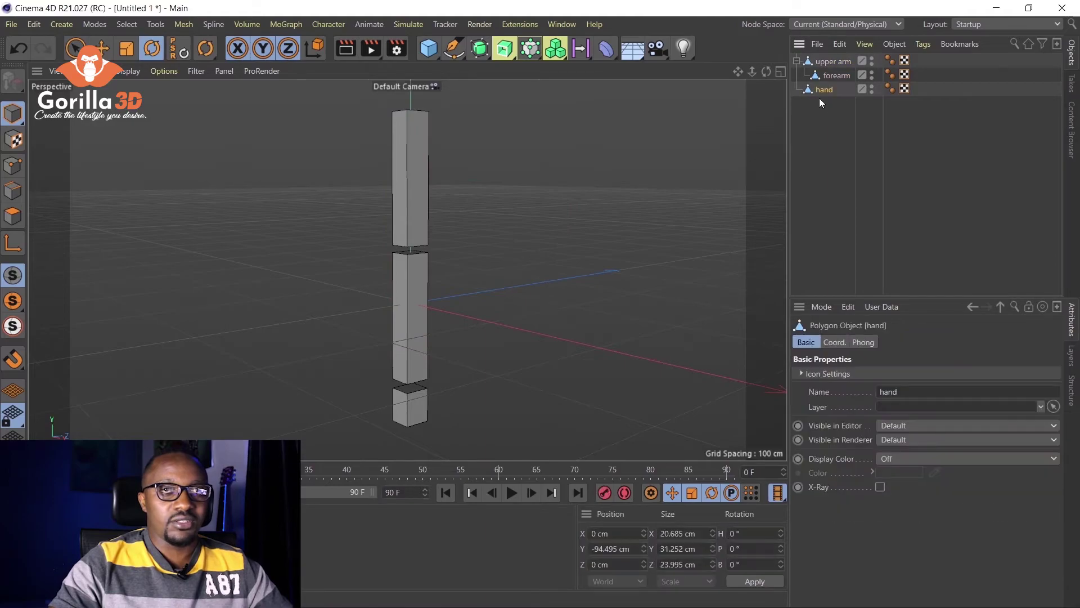
drag(822, 92, 839, 74)
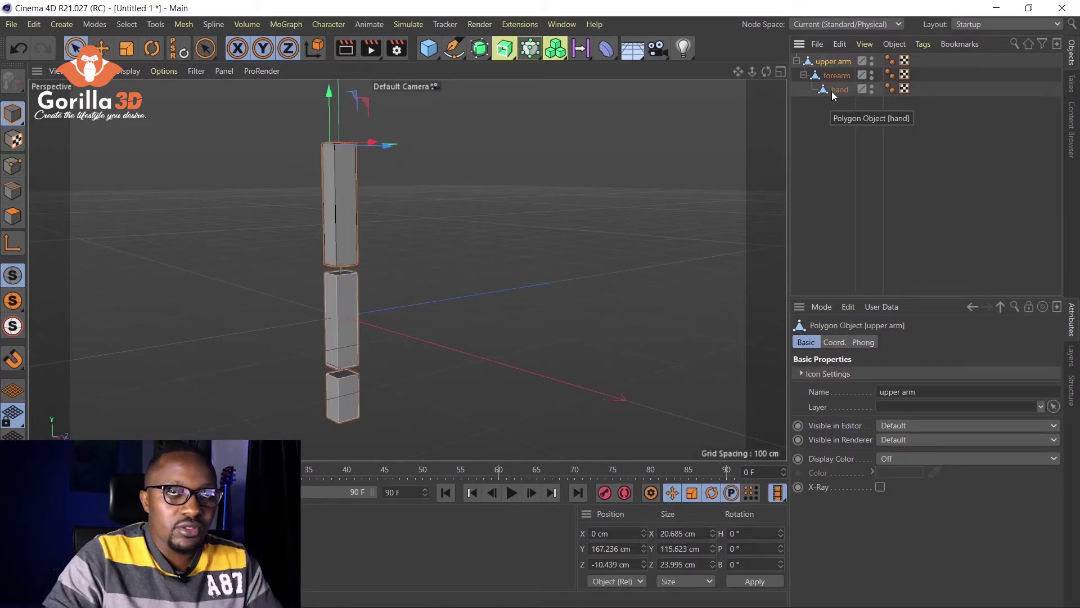
- Test-rotate the upper arm with its children about the pivot at its top end, undoing each rotation
click(832, 90)
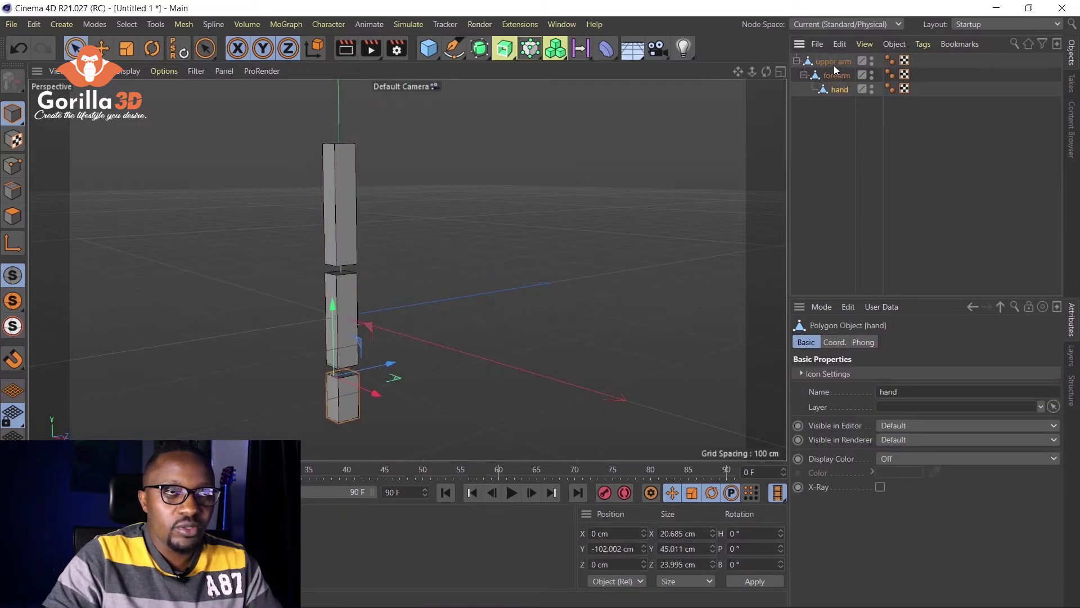
click(833, 63)
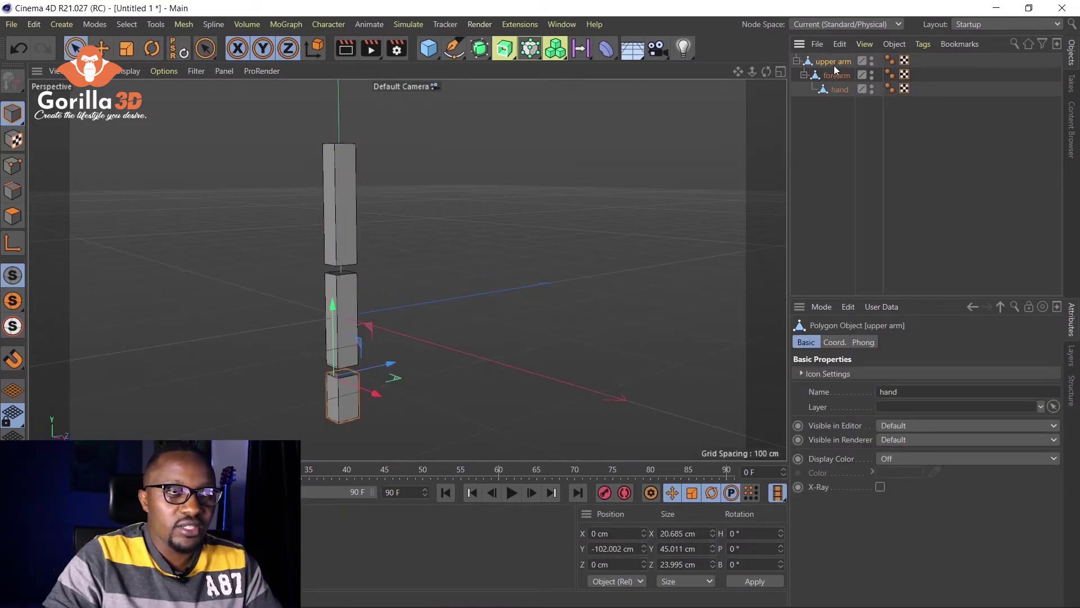
click(149, 51)
drag(289, 125, 301, 109)
key(ctrl+z)
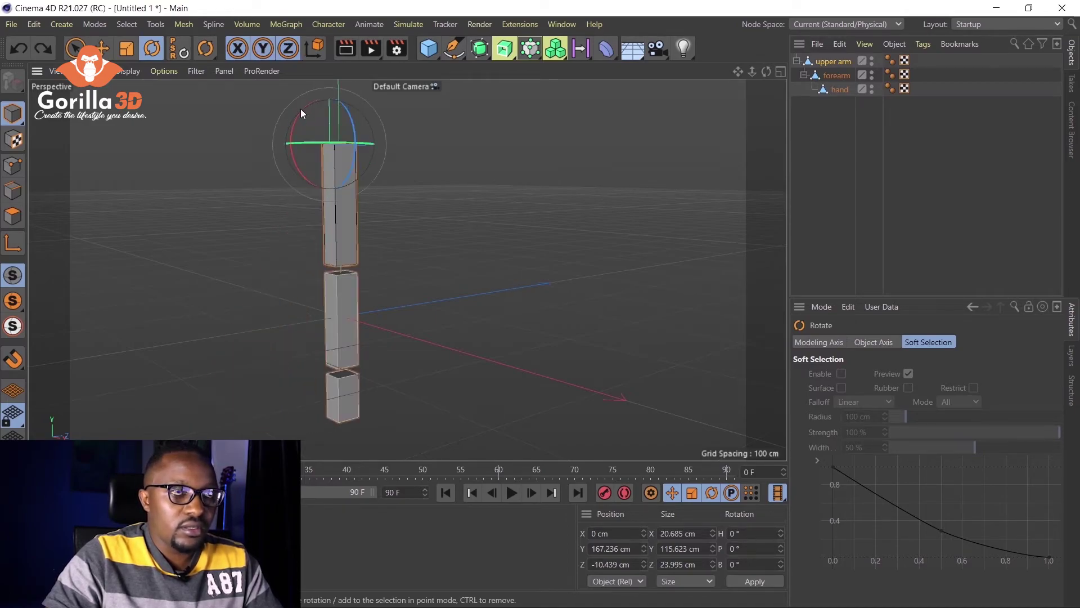
drag(295, 126, 299, 150)
key(ctrl+z)
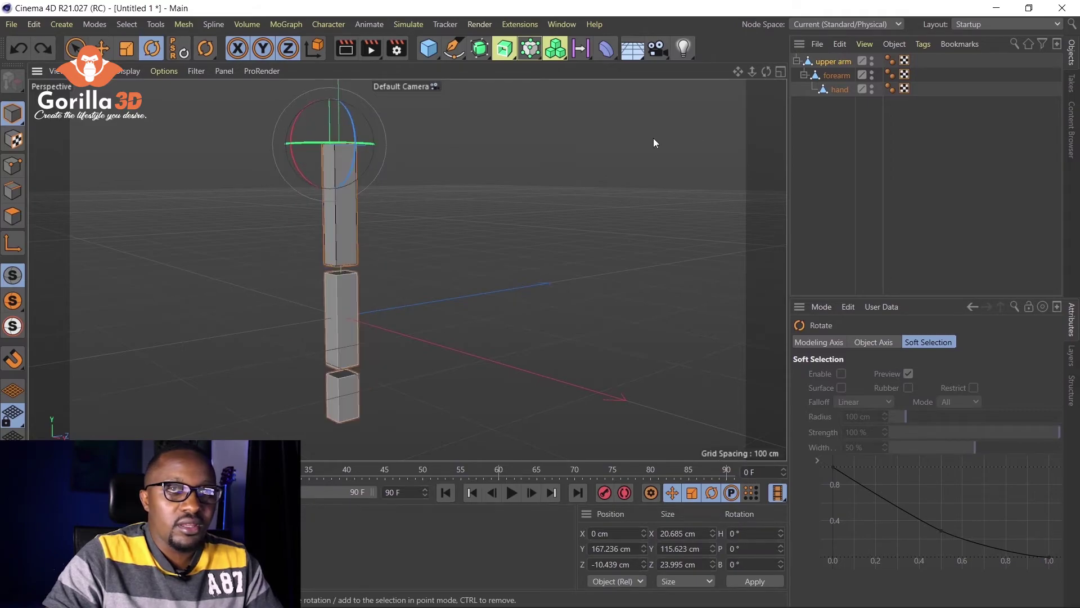
- Test the joints by pitching the forearm about -35.5° and the hand about -28.8°, undo both rotations, and clear the selection
click(829, 80)
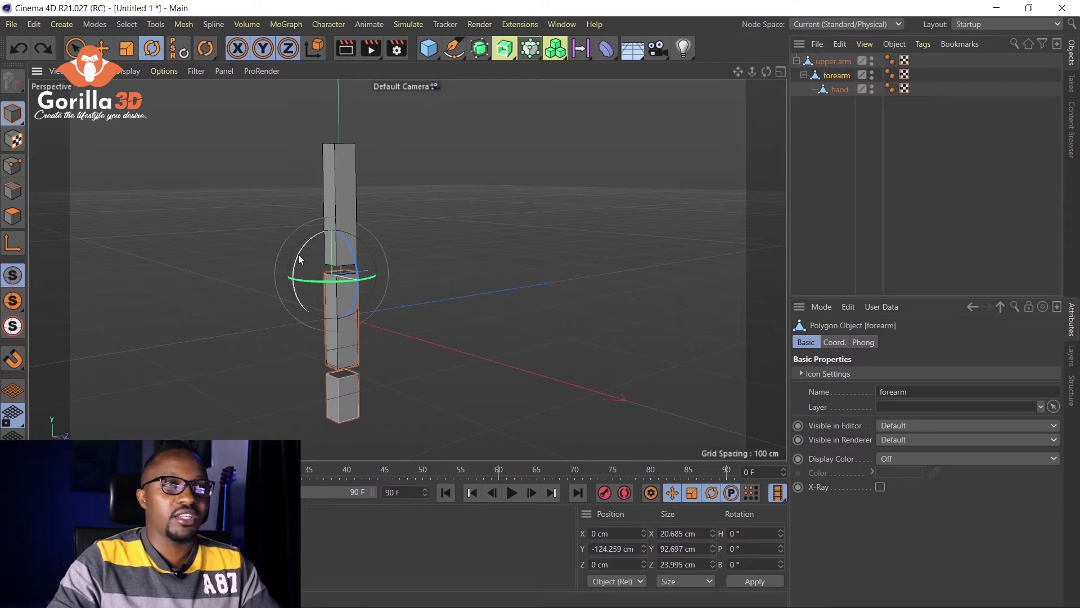
drag(299, 259, 314, 231)
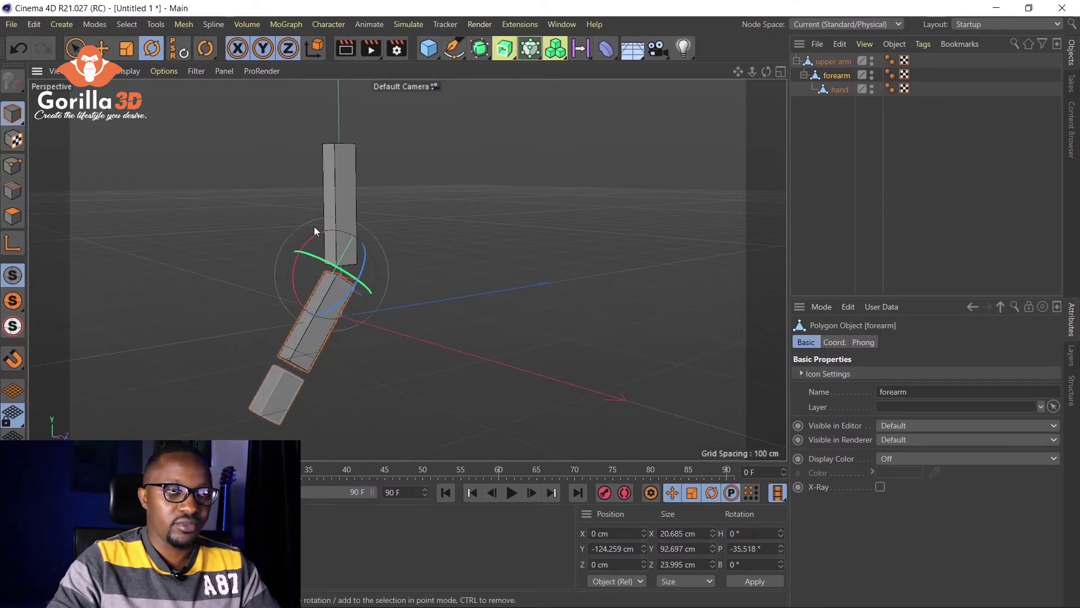
click(837, 90)
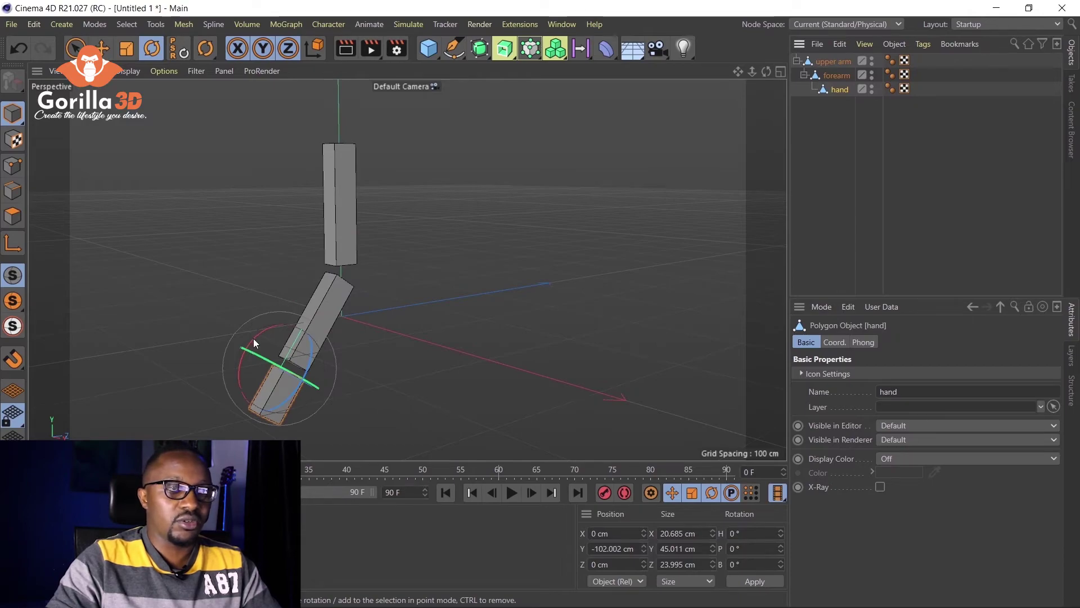
mouse_move(253, 338)
mouse_down()
mouse_move(263, 329)
mouse_move(253, 326)
mouse_up()
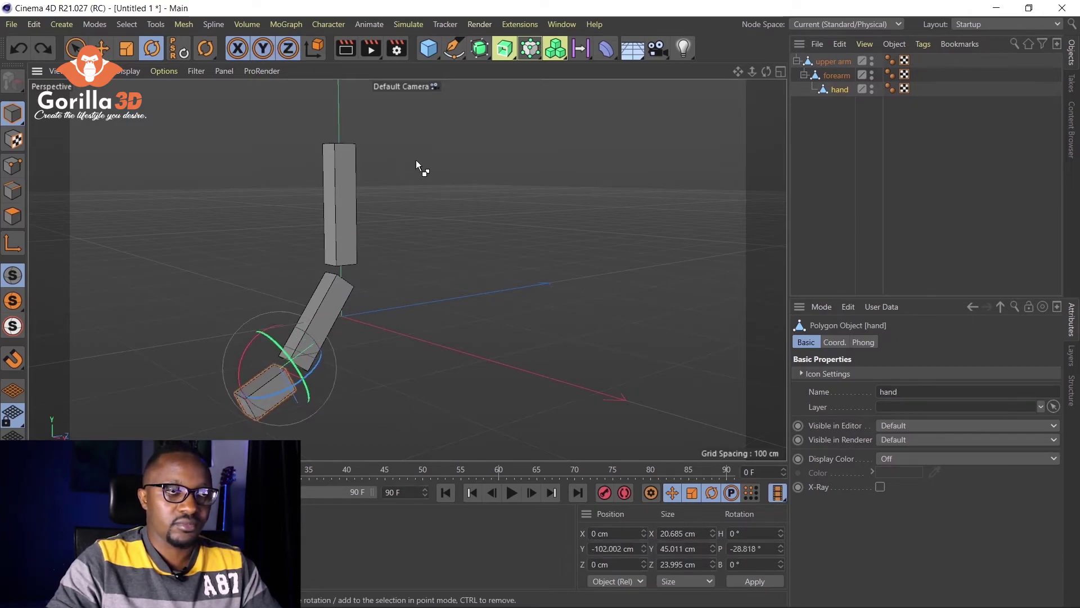
key(ctrl+z)
key(ctrl+z)
key(ctrl+z)
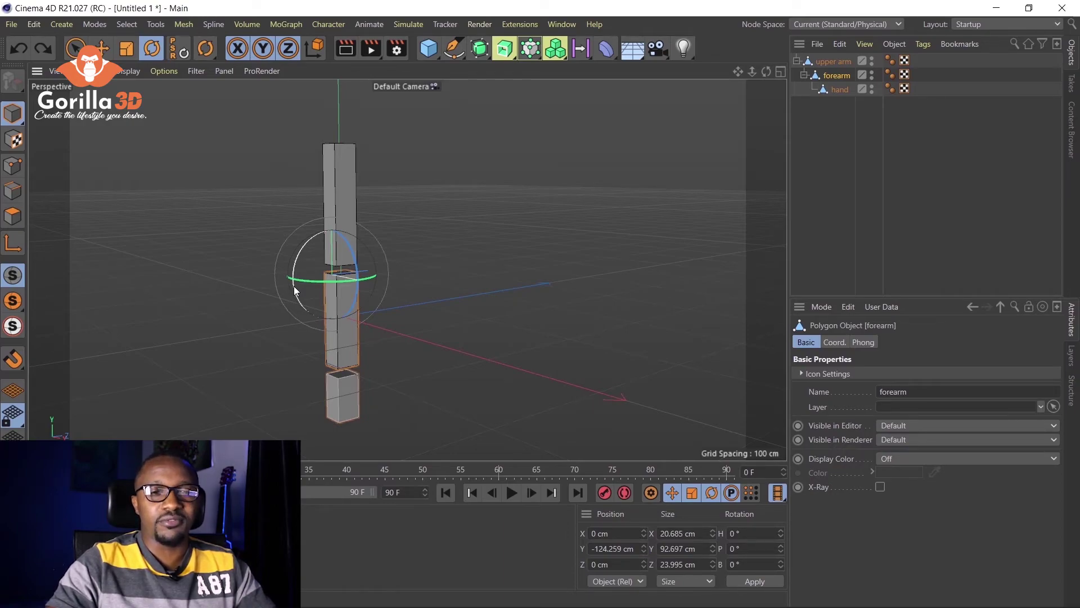
click(400, 251)
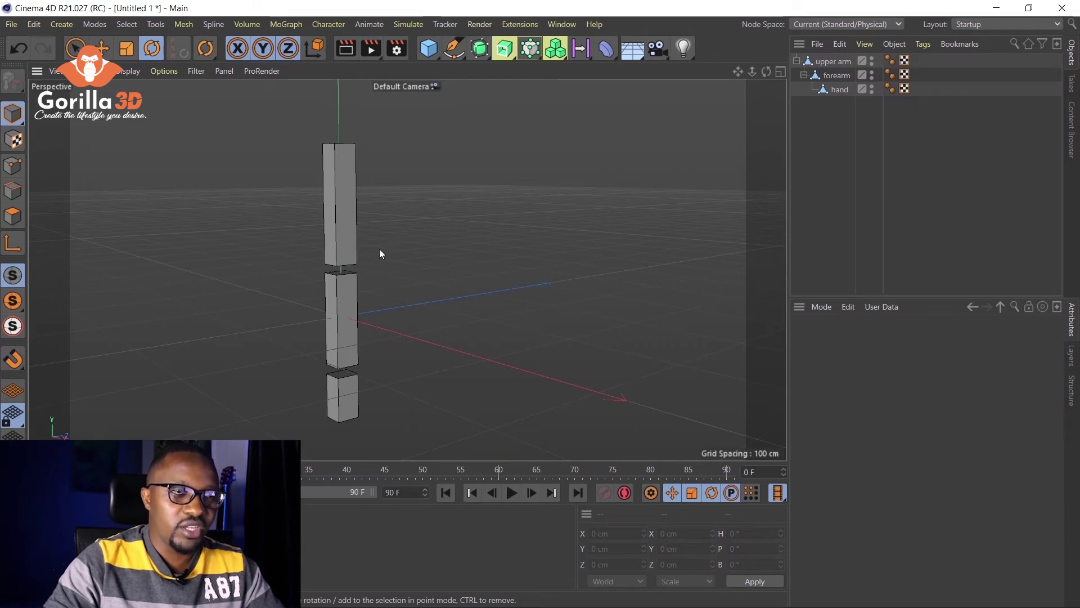
- Create an IK chain from the upper arm to the hand
click(831, 61)
shift+click(837, 90)
shift+click(834, 63)
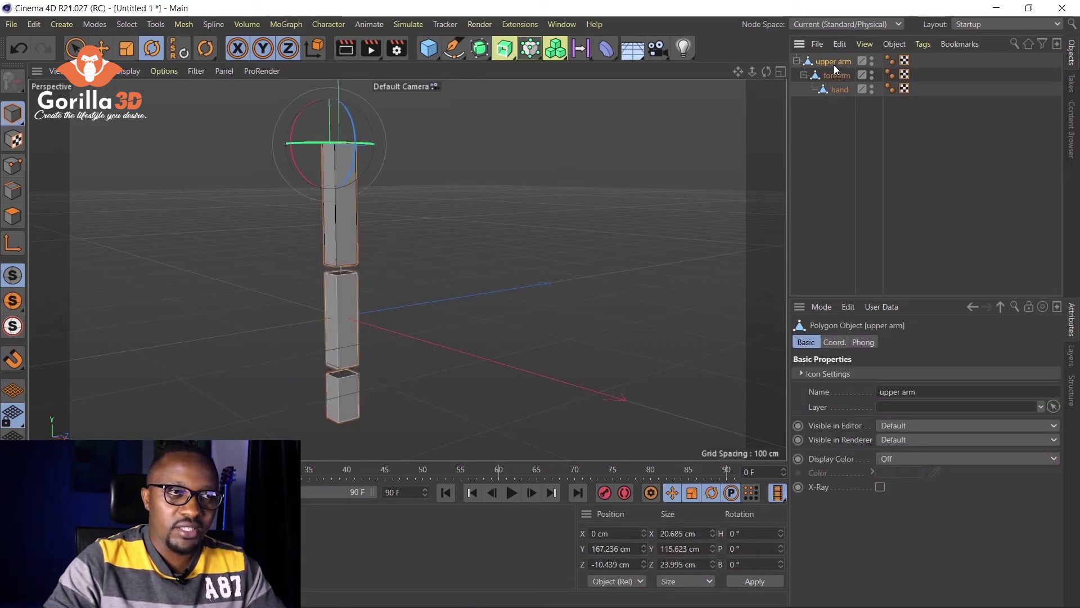
shift+click(842, 92)
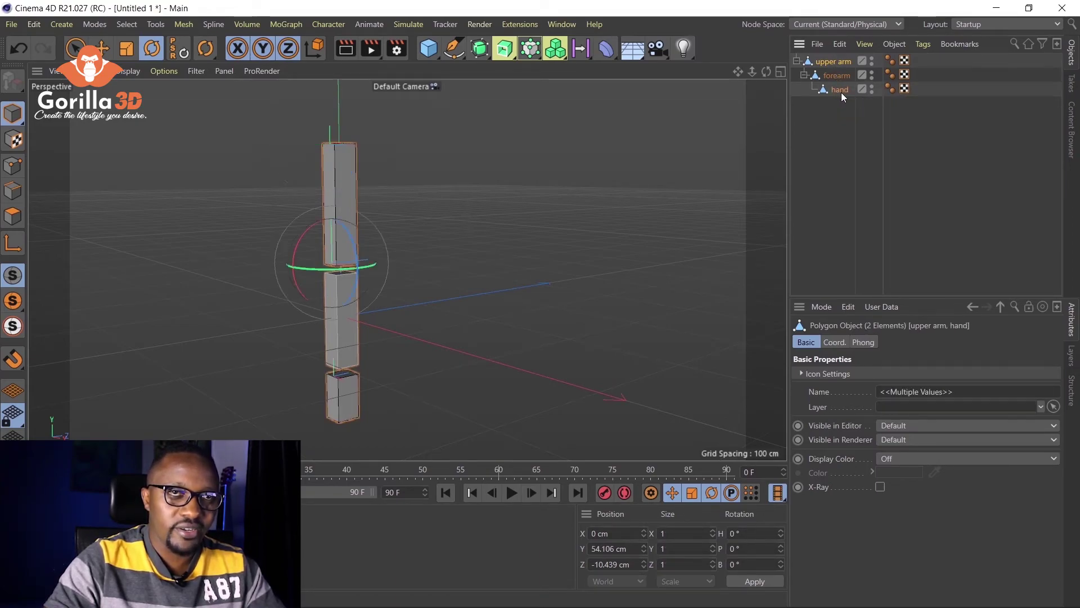
click(335, 25)
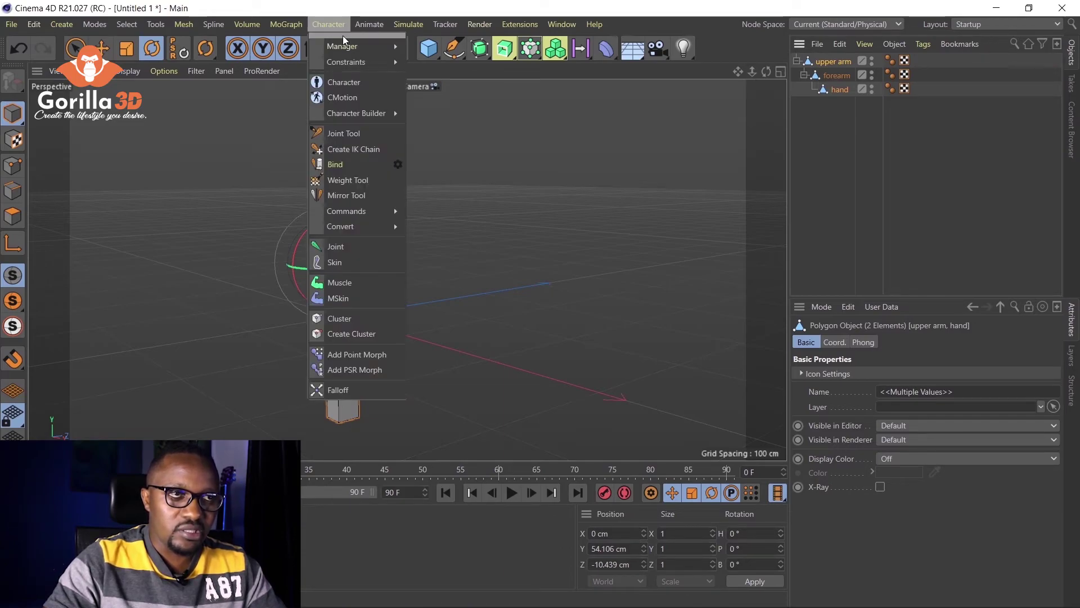
click(358, 150)
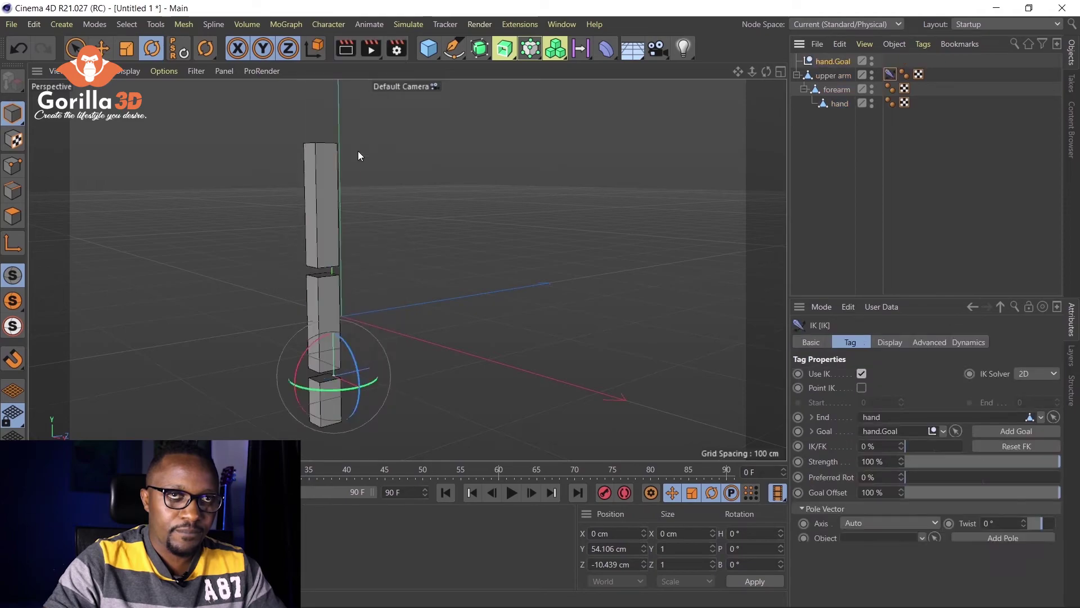
- Set the display shape of the hand.Goal null to Circle
click(836, 62)
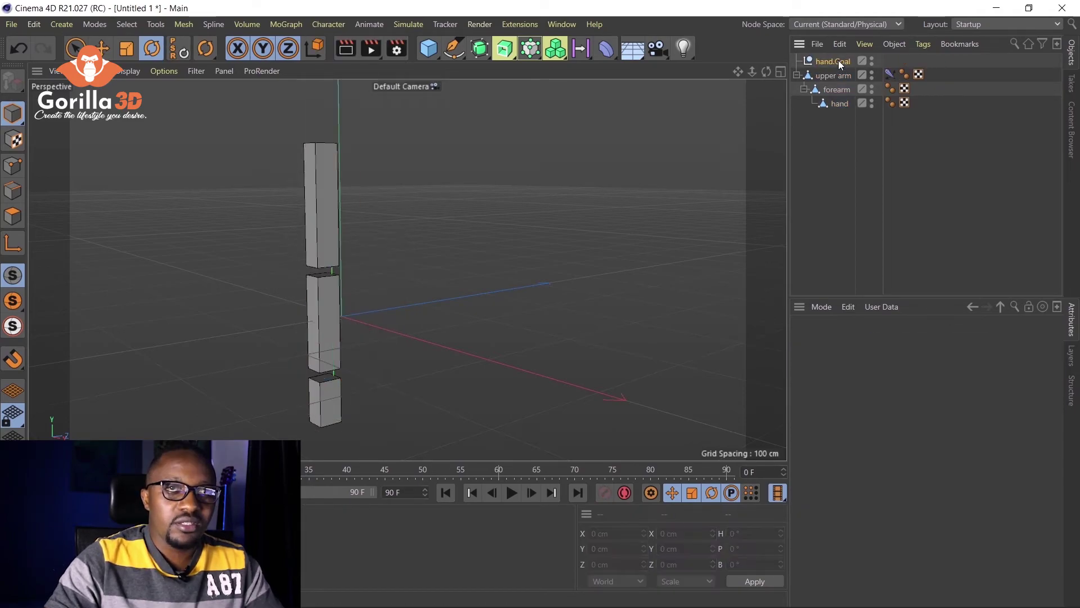
click(809, 135)
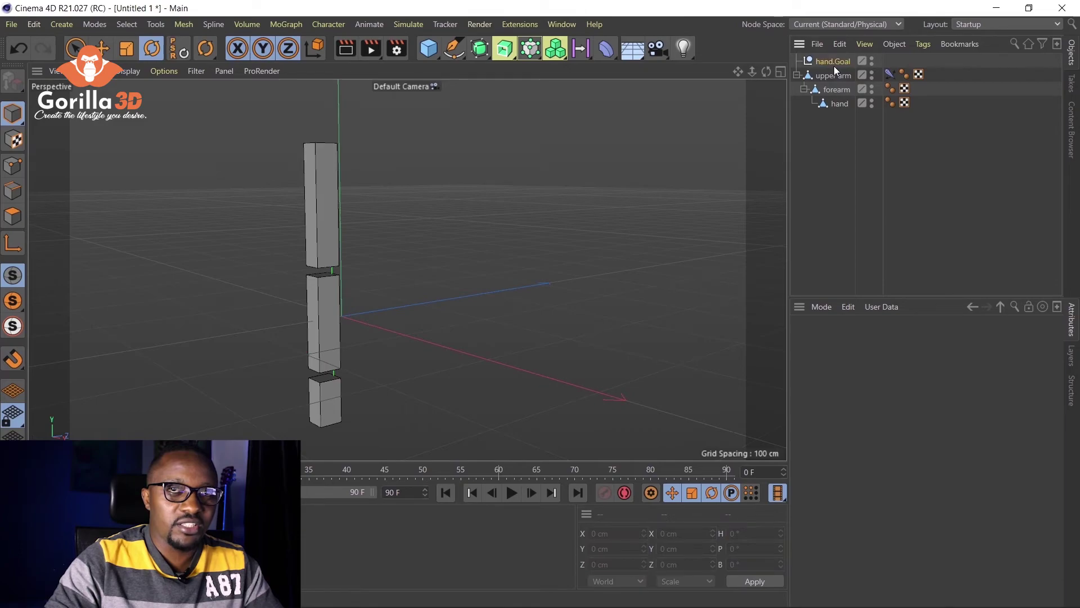
click(834, 63)
click(827, 123)
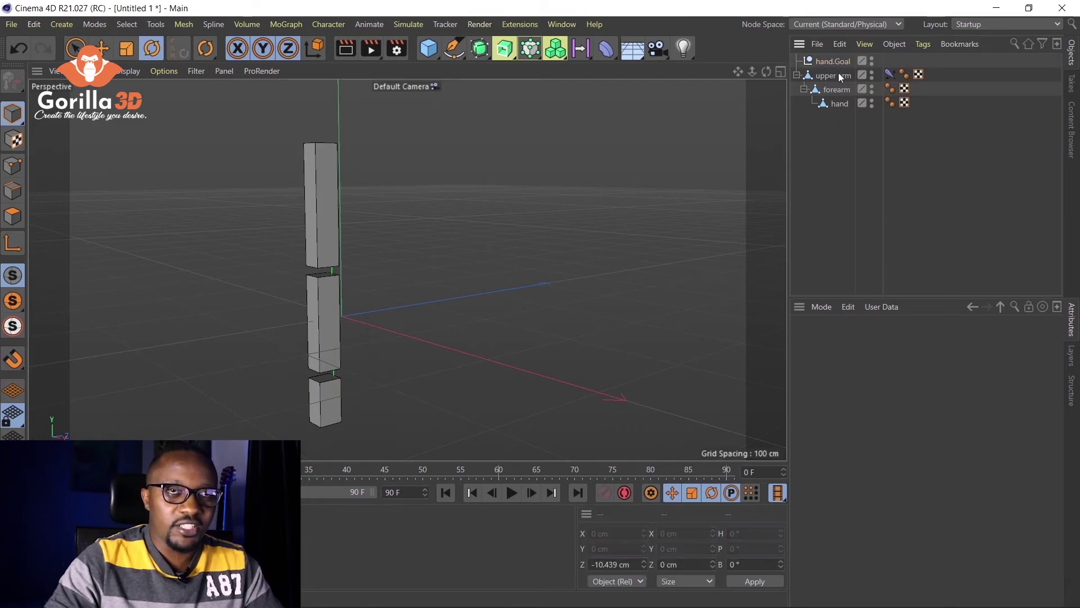
click(836, 63)
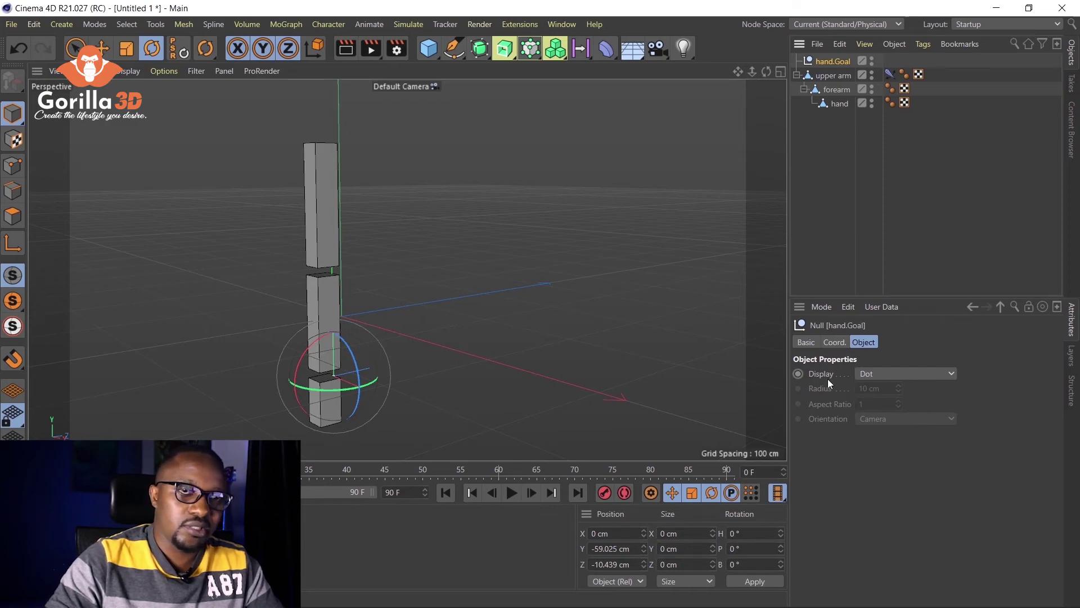
click(897, 376)
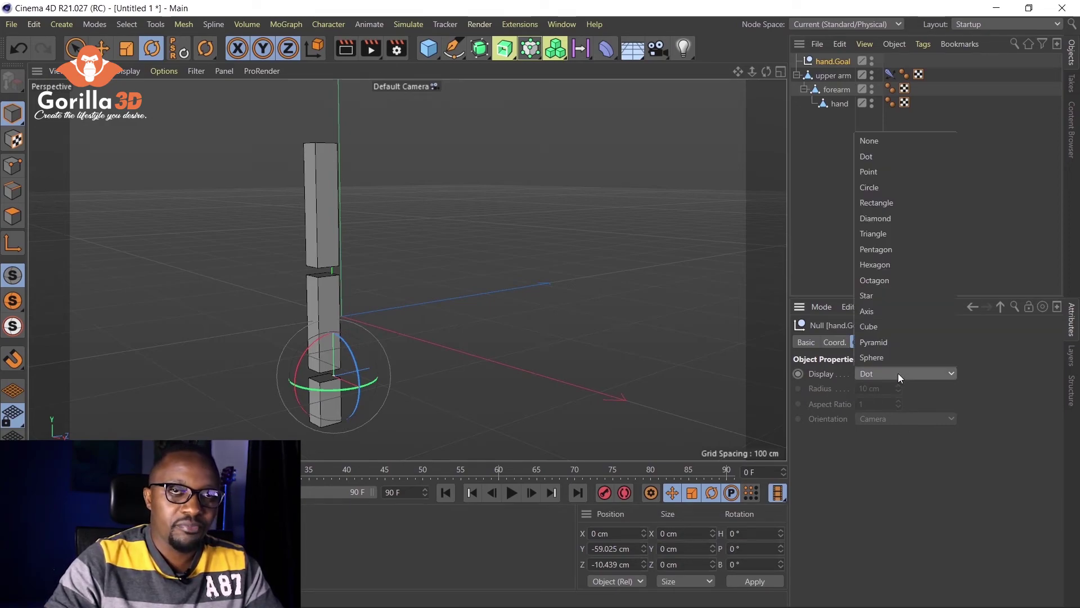
click(896, 187)
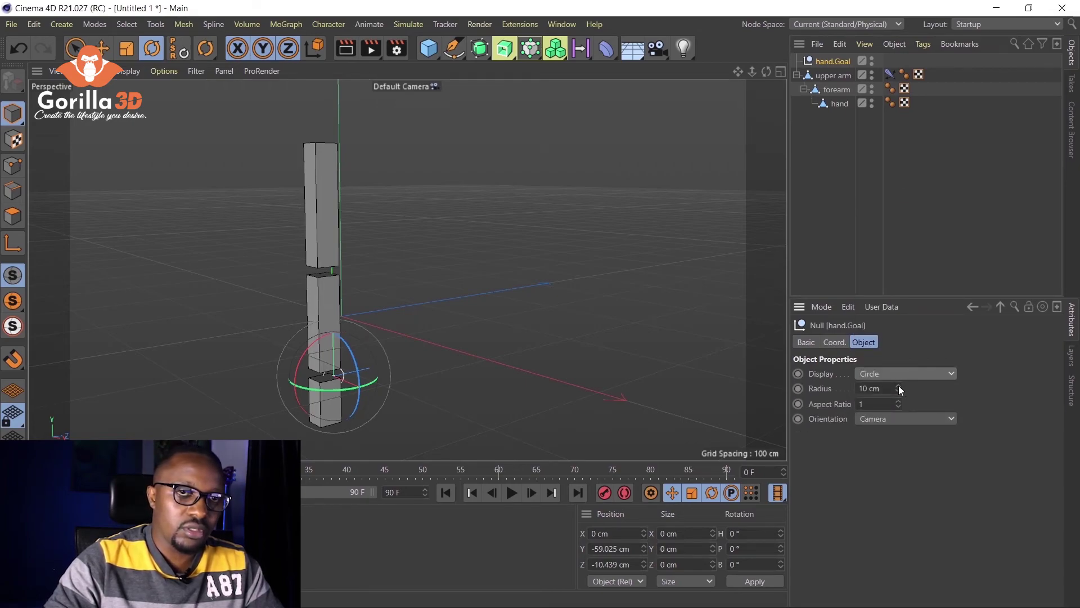
- Set the circle radius of the hand.Goal null to 30 cm and clear the selection
drag(897, 386, 900, 371)
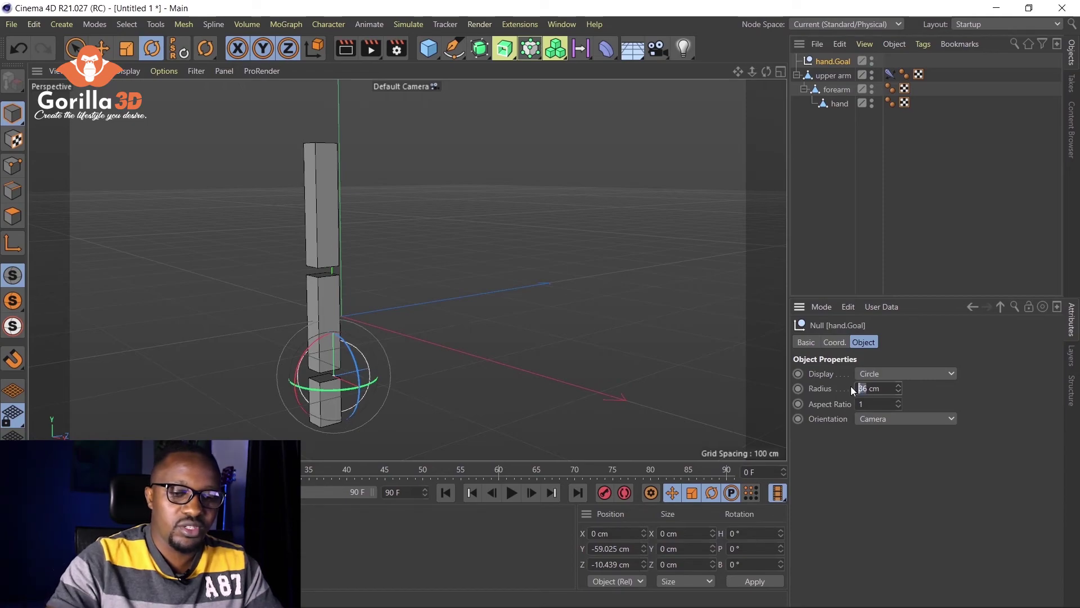
key(Down)
key(Down)
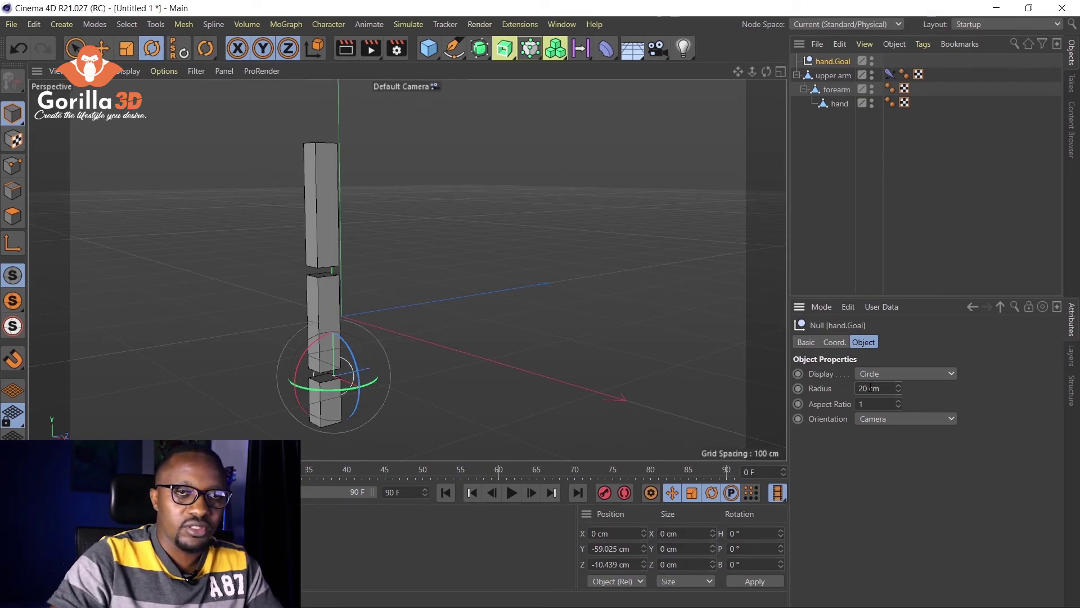
text(30)
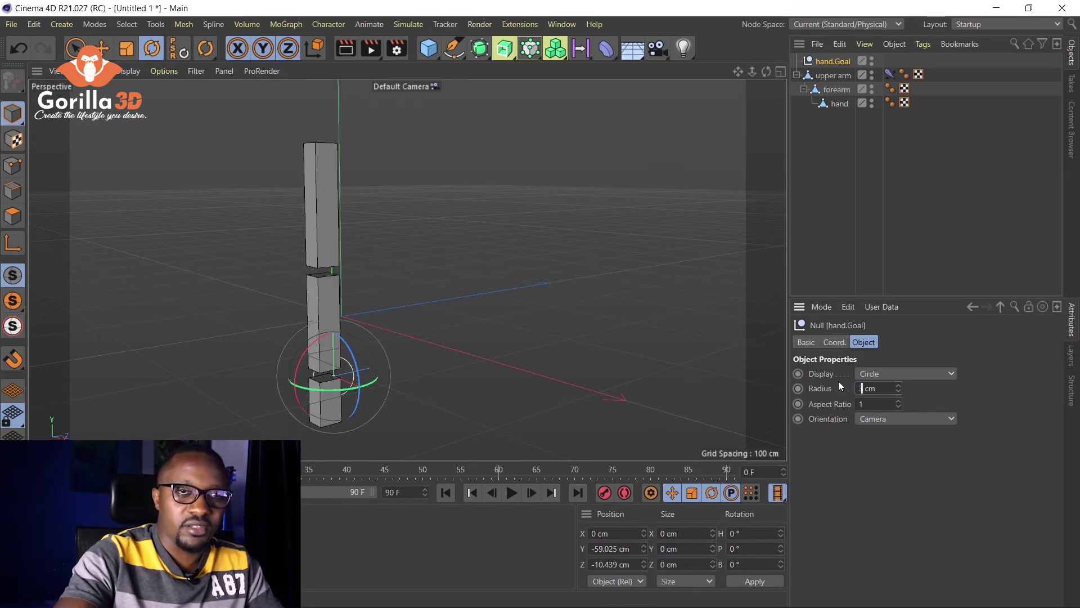
key(Return)
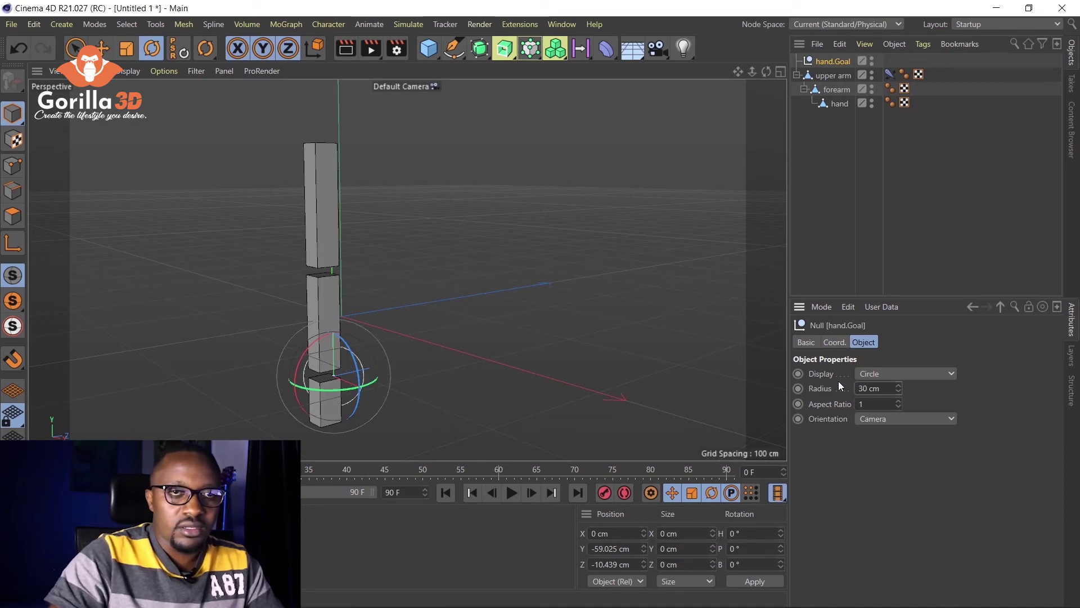
click(582, 364)
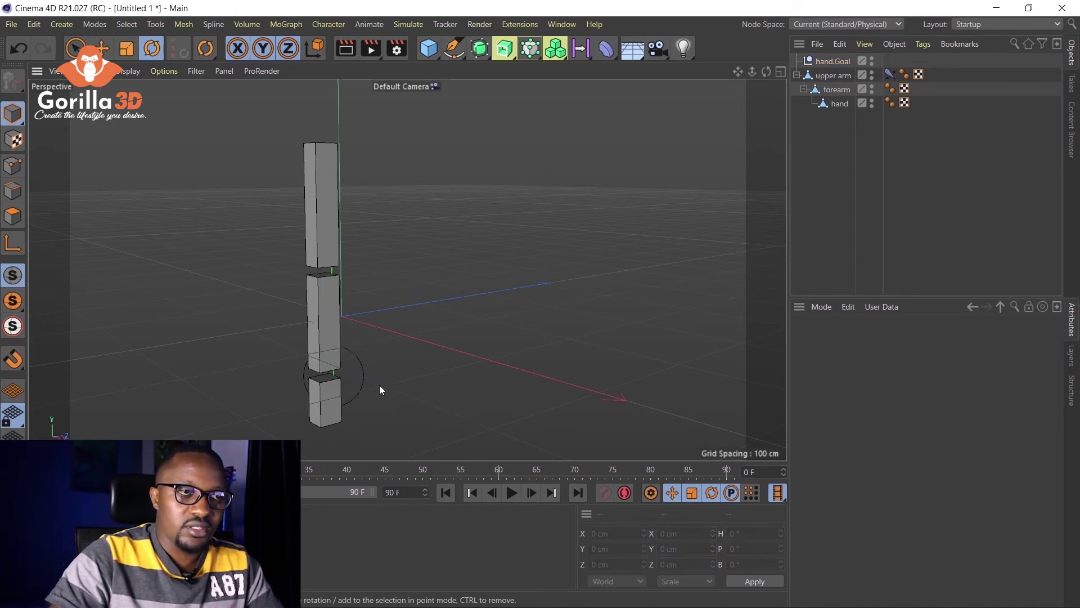
- Turn on the display color of the hand.Goal null, set it to green, and deselect the null
click(834, 62)
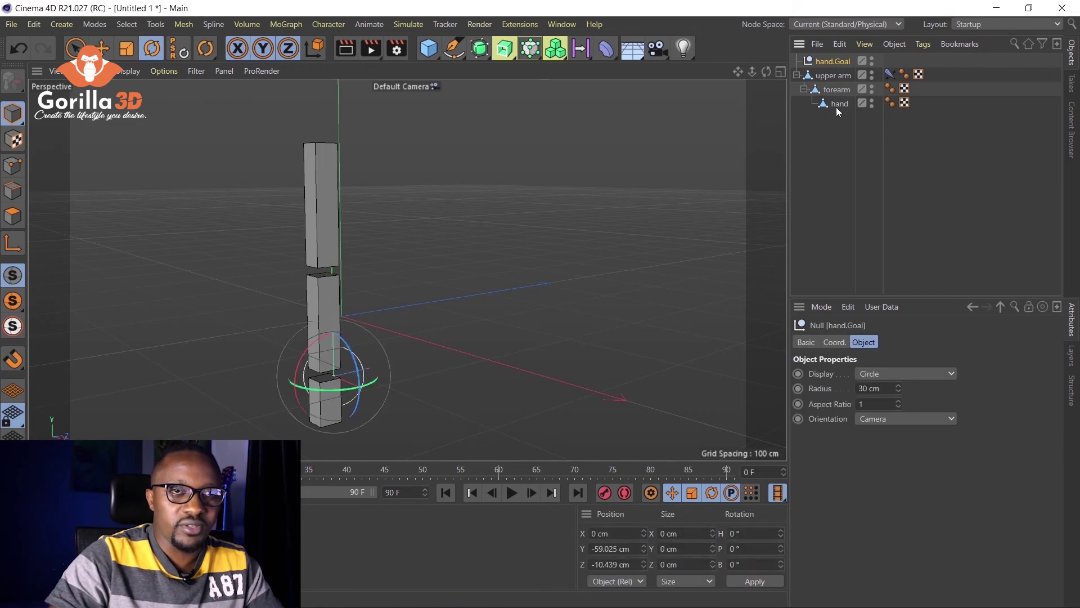
click(809, 345)
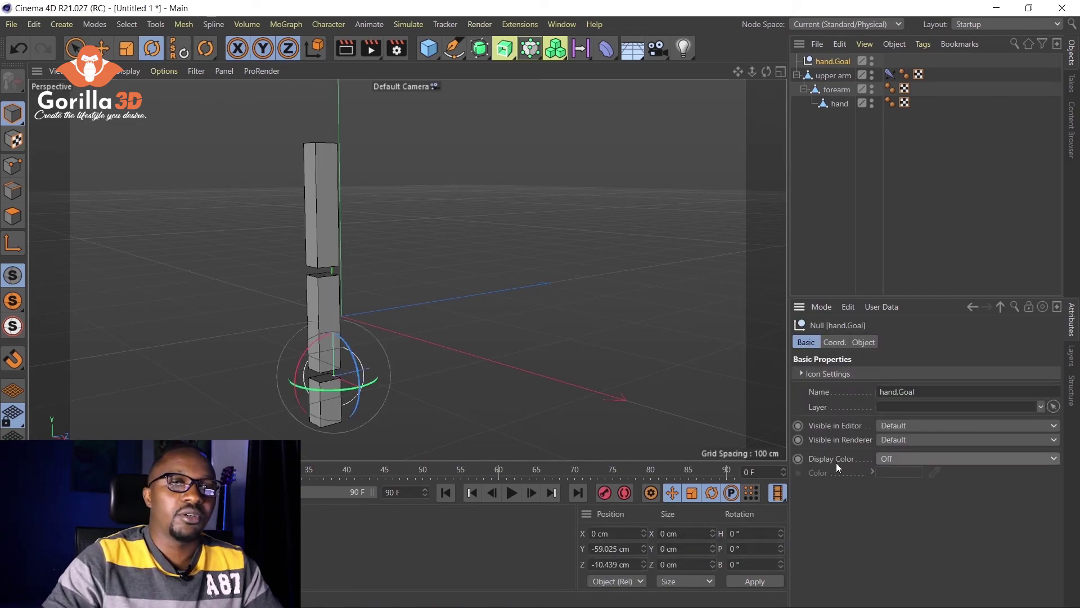
click(902, 460)
click(900, 498)
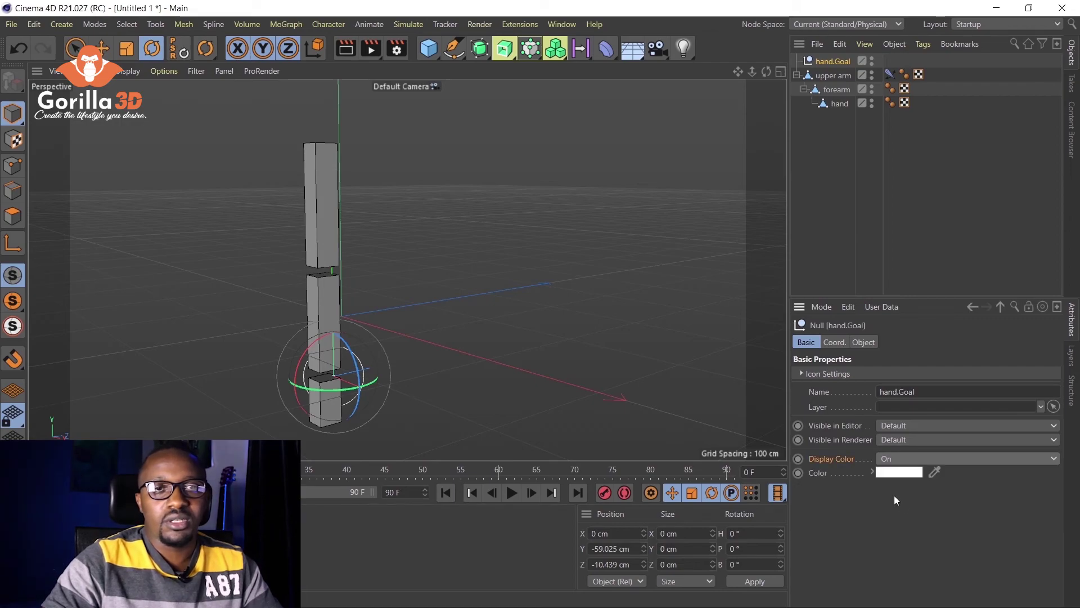
click(909, 476)
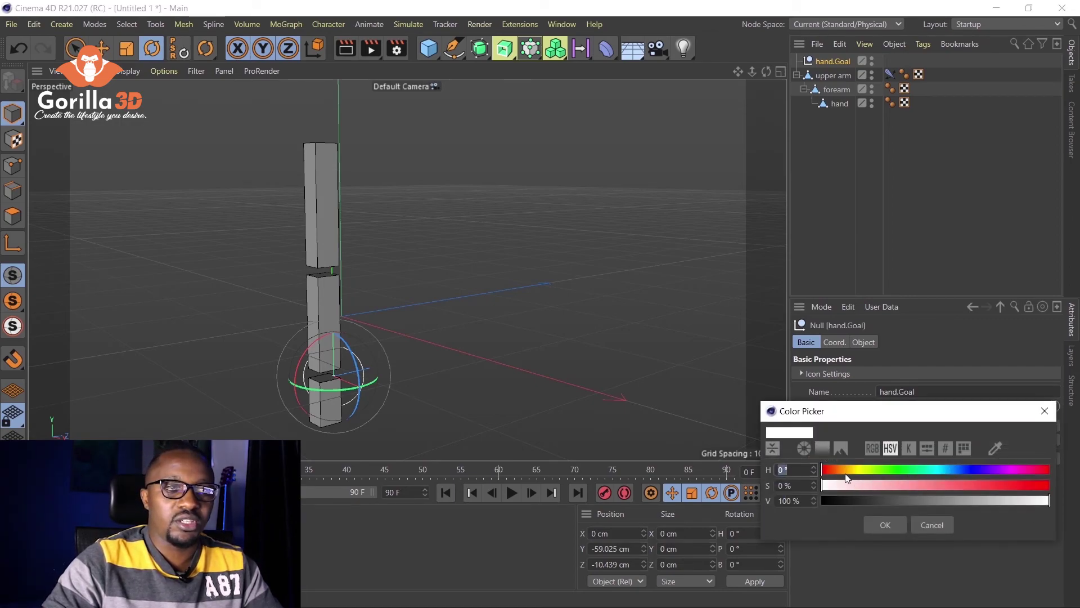
click(865, 471)
drag(881, 474, 984, 503)
click(881, 527)
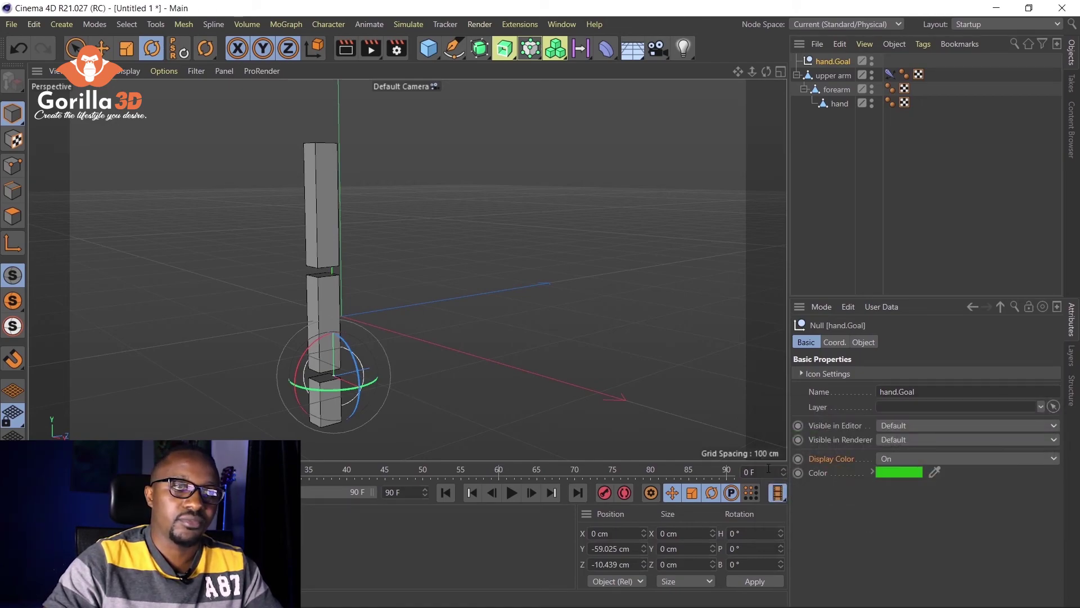
click(574, 350)
- Test the IK chain by moving the hand.Goal circle upward in the viewport, undo the move, and move the goal again to bend the arm
click(363, 387)
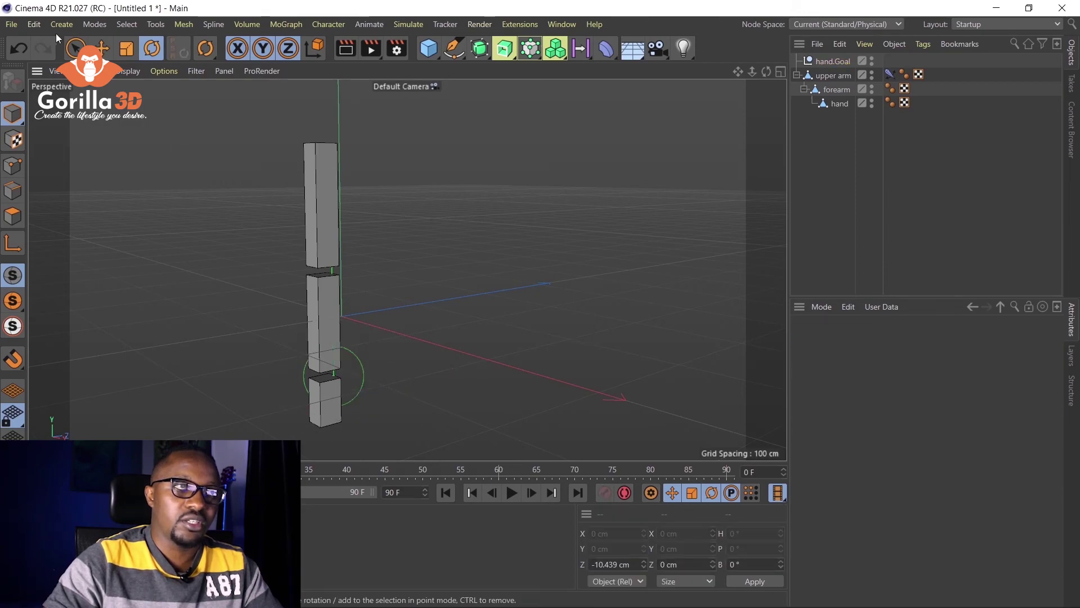
click(75, 48)
click(364, 373)
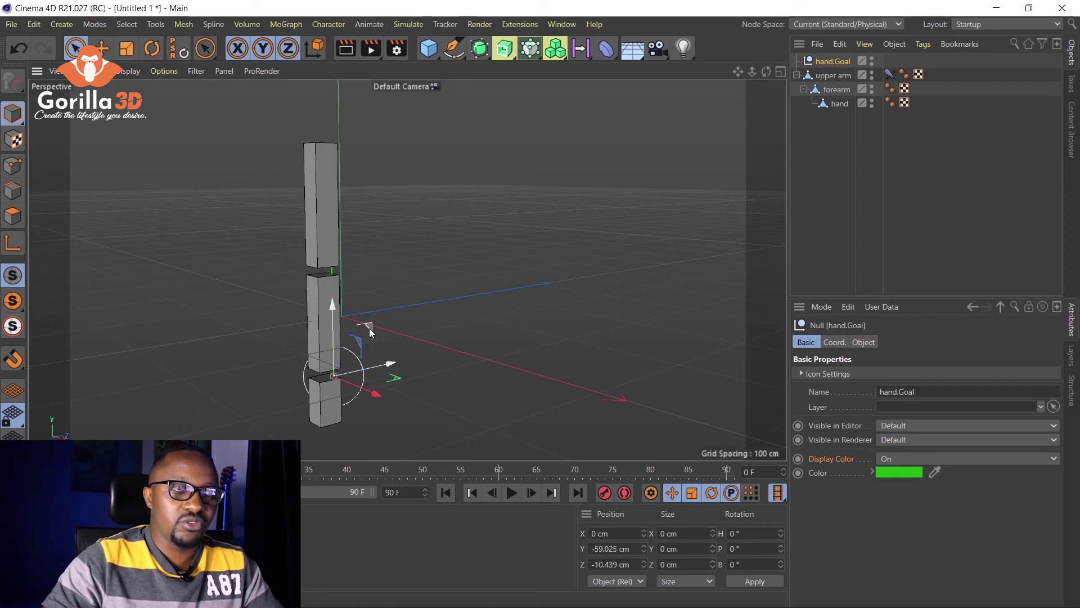
drag(369, 328, 476, 160)
key(ctrl+z)
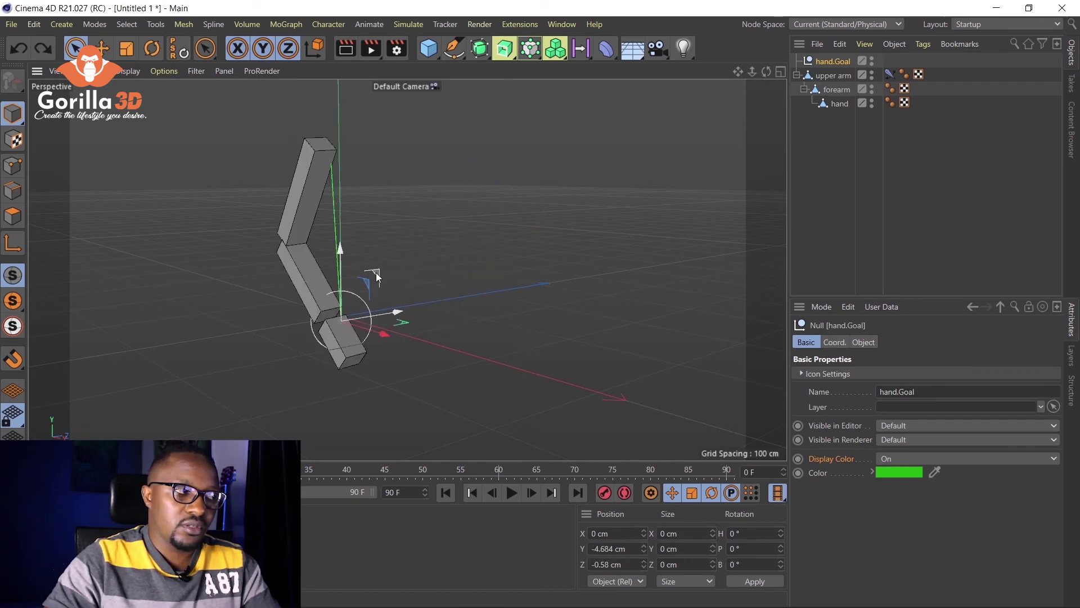
drag(376, 272, 405, 167)
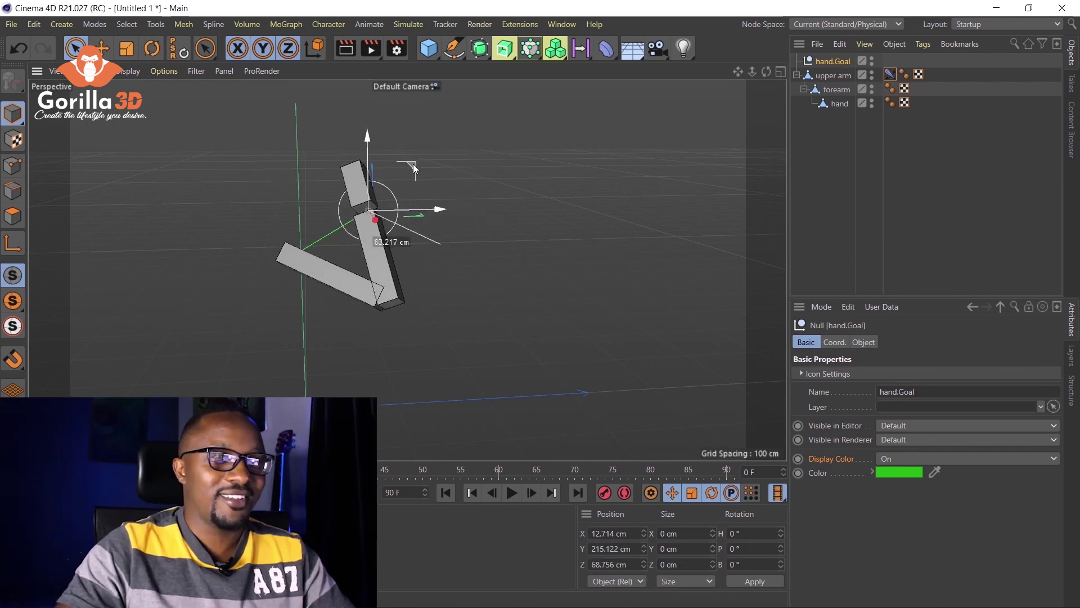